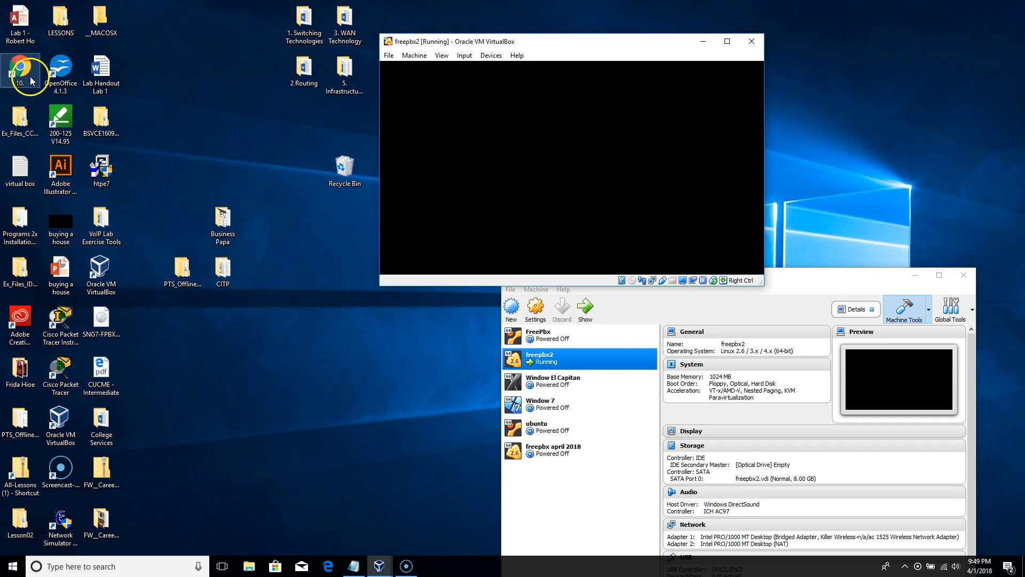
- Launch Chrome and run a Google search for 'virtual box'
double_click(29, 74)
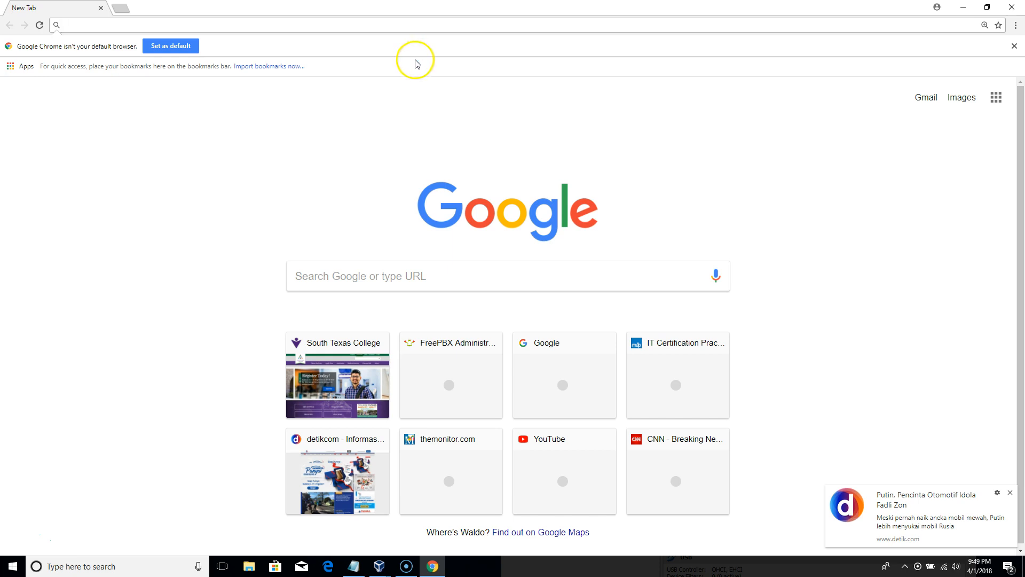
text(virt)
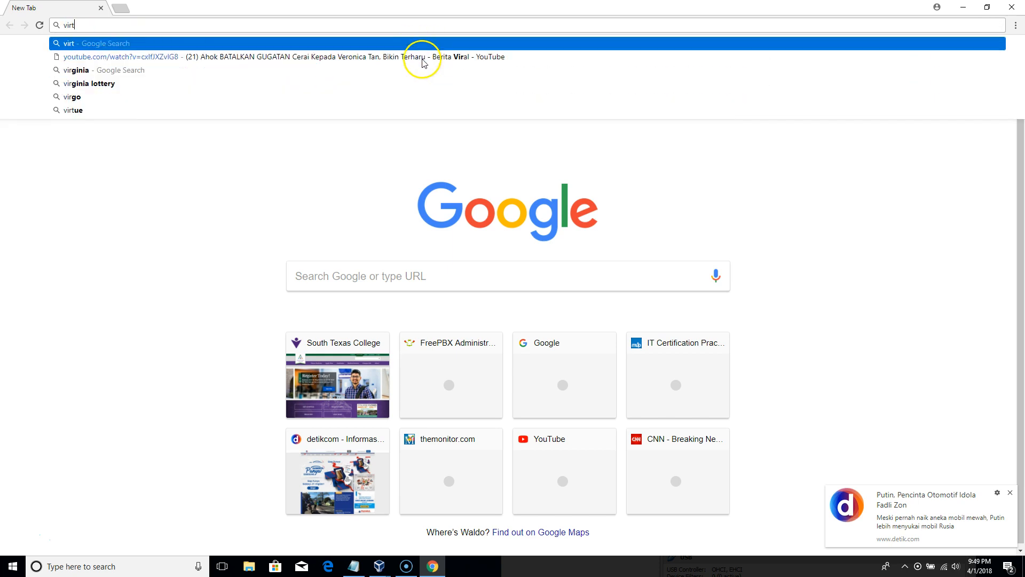
text(ual box)
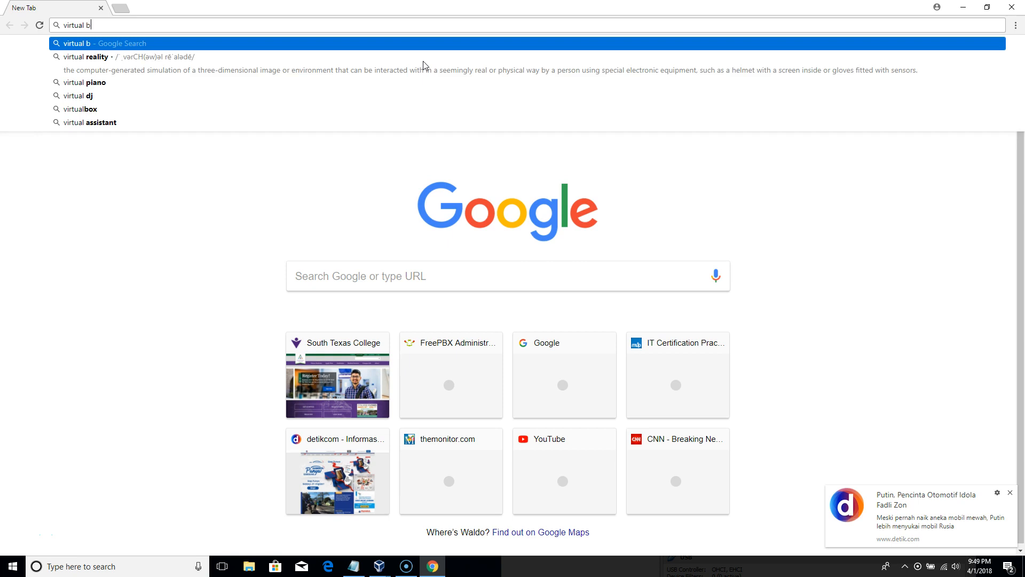
key(Return)
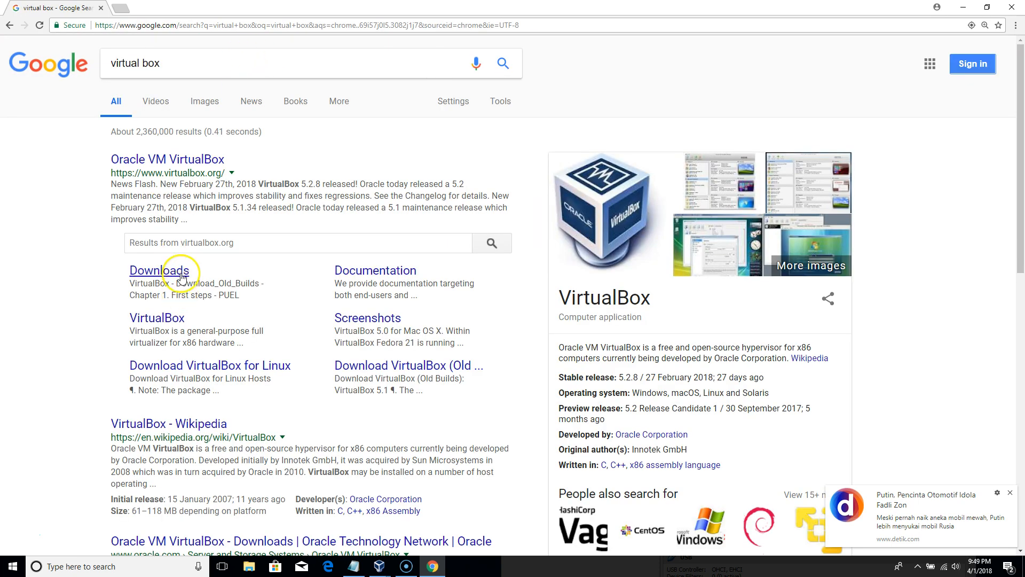
- Go to the official virtualbox.org site and open the Downloads page listing VirtualBox 5.2.8 packages
click(198, 163)
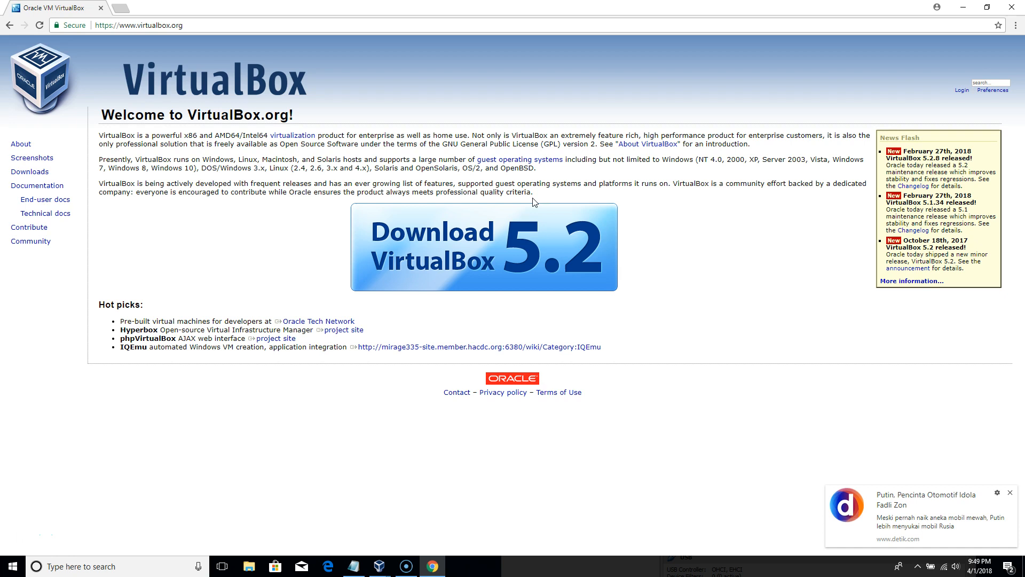
click(605, 299)
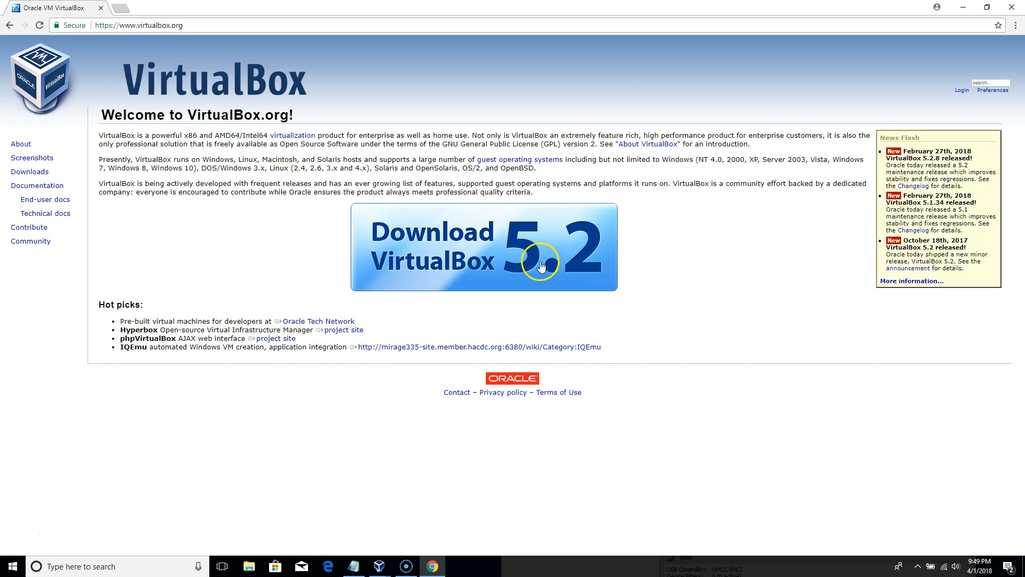
double_click(30, 172)
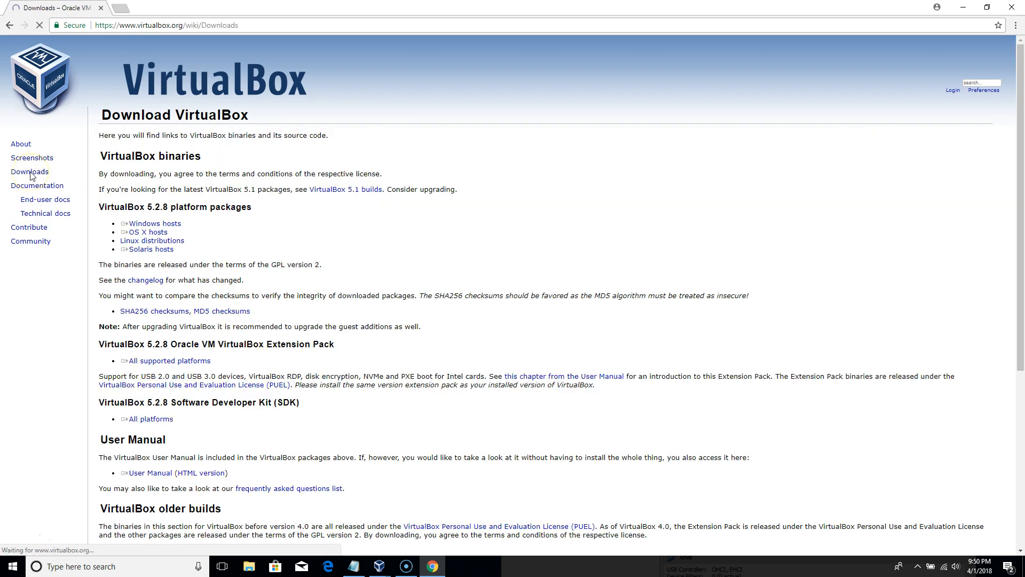
scroll(587, 352, down, 1)
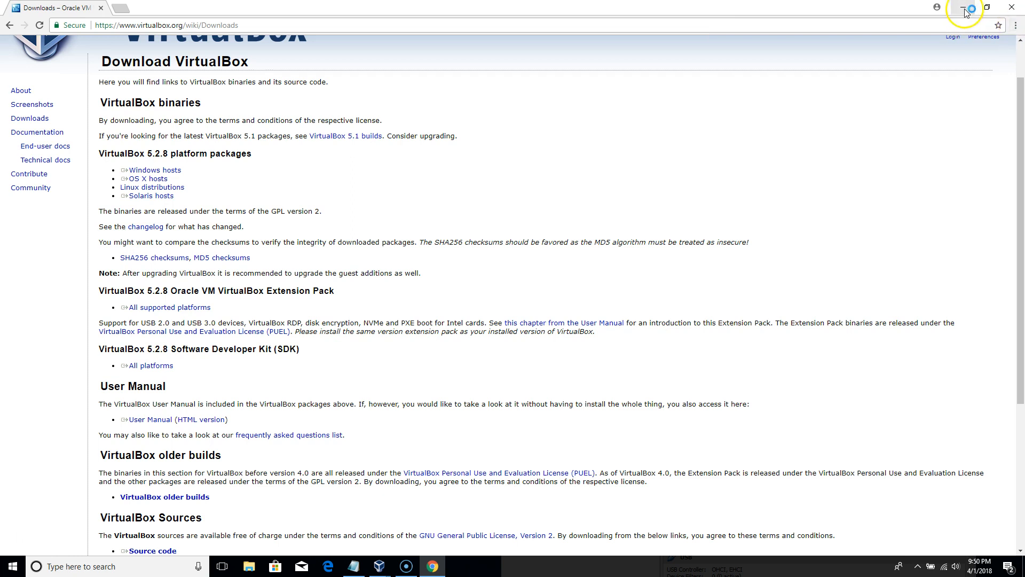
- Load freepbx.org in a new browser tab
click(120, 12)
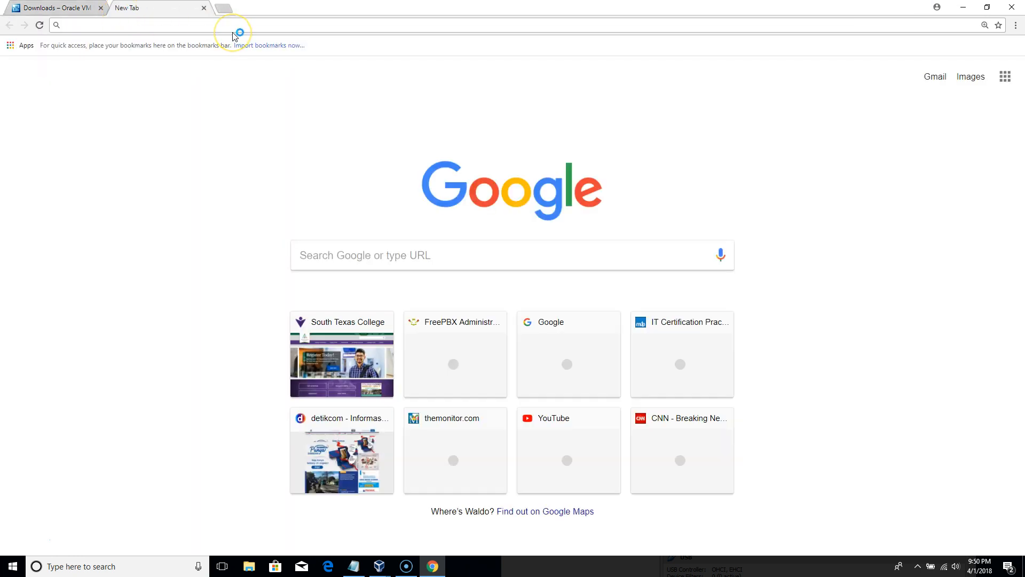
text(freepbx)
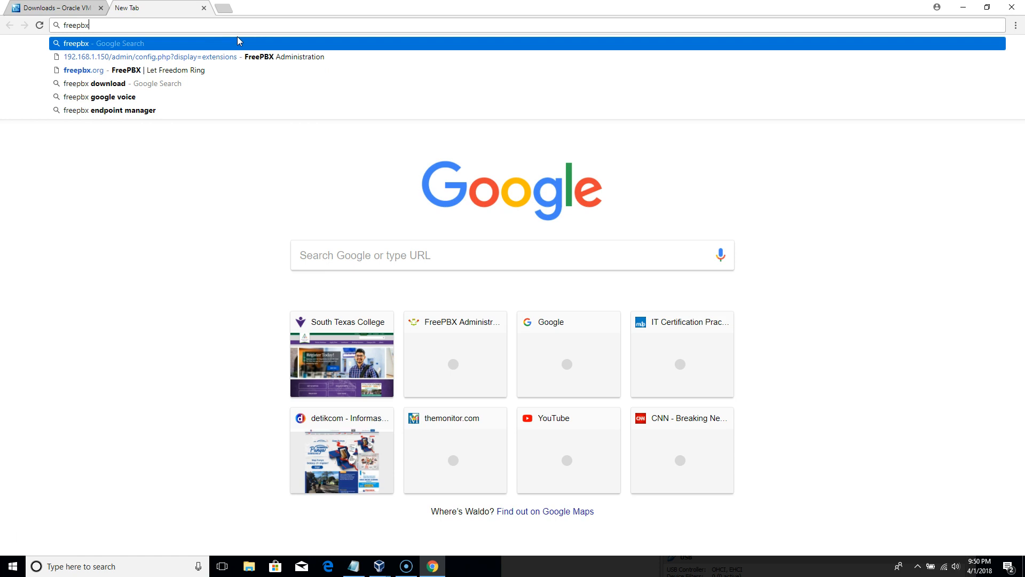
text(.org)
key(Return)
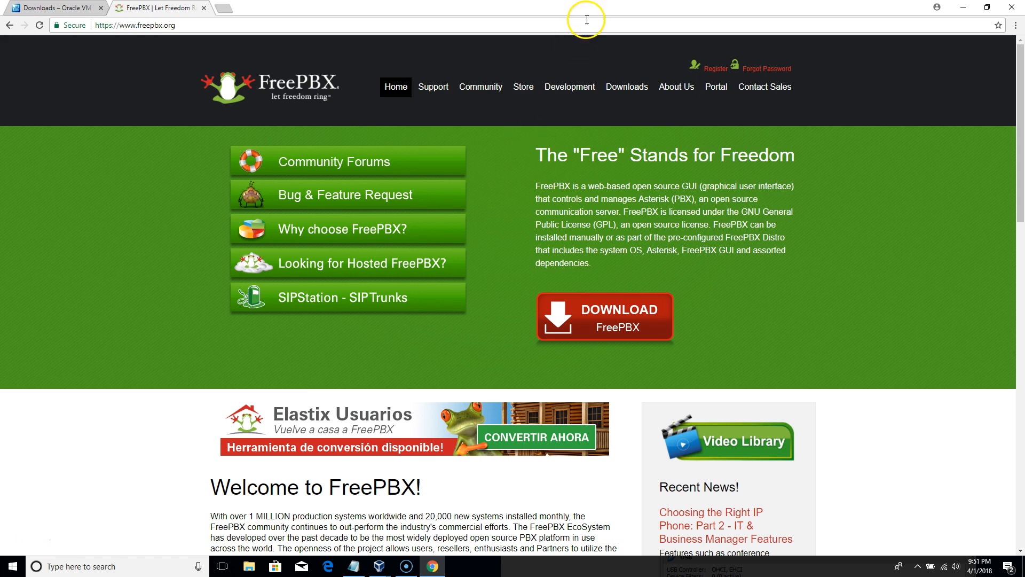
- Open the FreePBX Distro download links showing the STABLE SNG7-PBX-64bit-1712-2 release
click(623, 90)
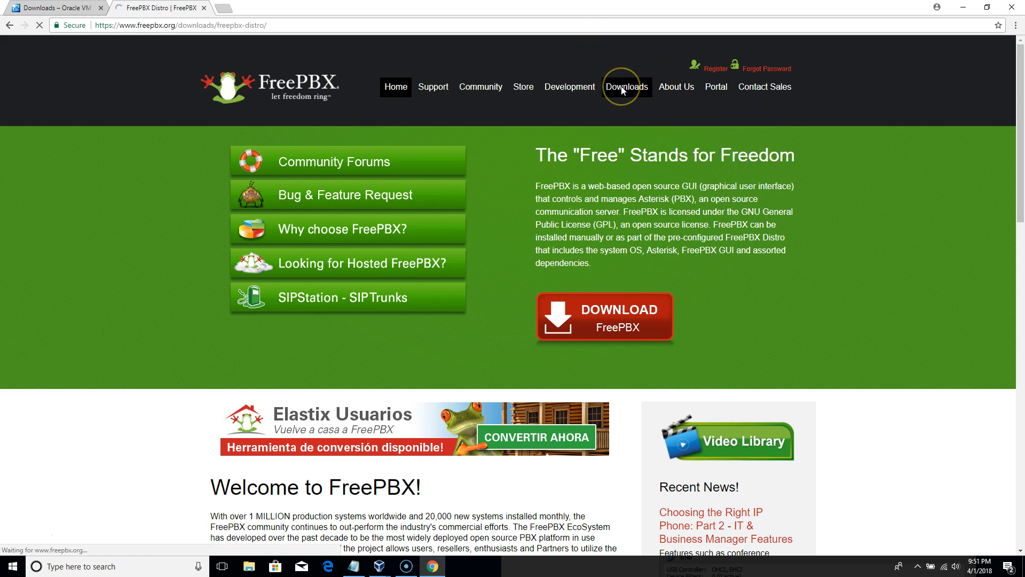
scroll(768, 286, down, 10)
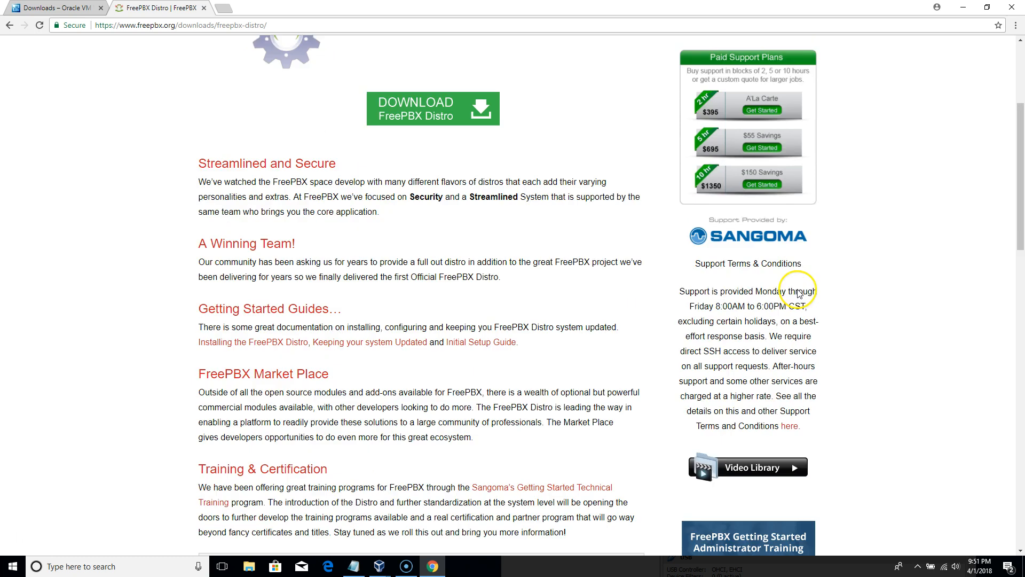
scroll(601, 327, down, 2)
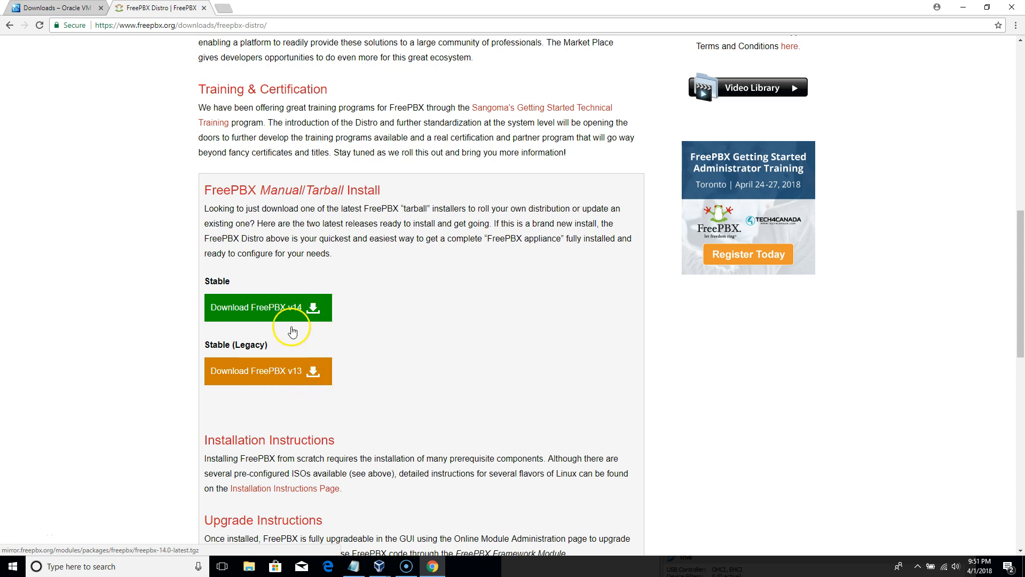
scroll(609, 309, up, 10)
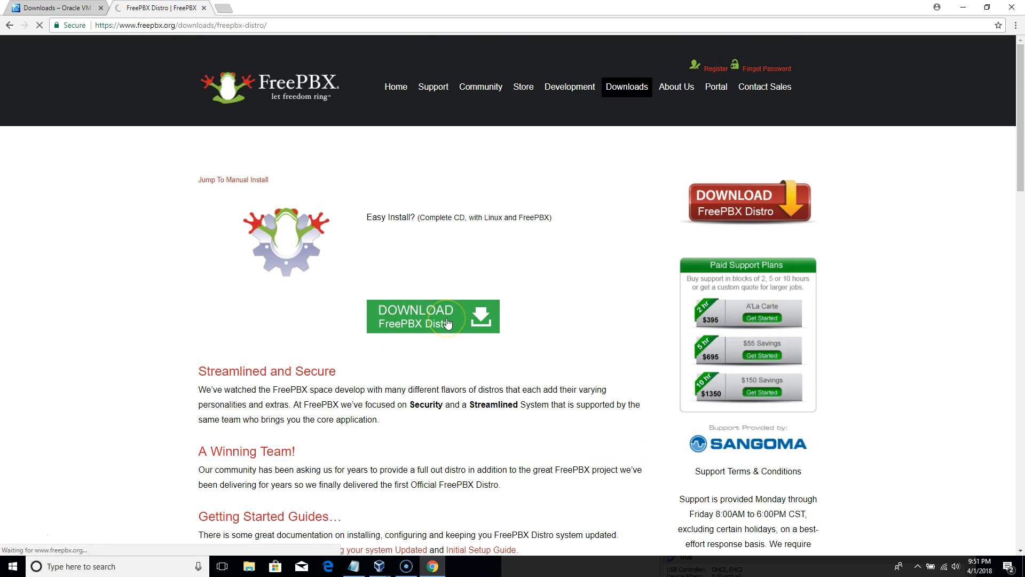
scroll(721, 281, down, 2)
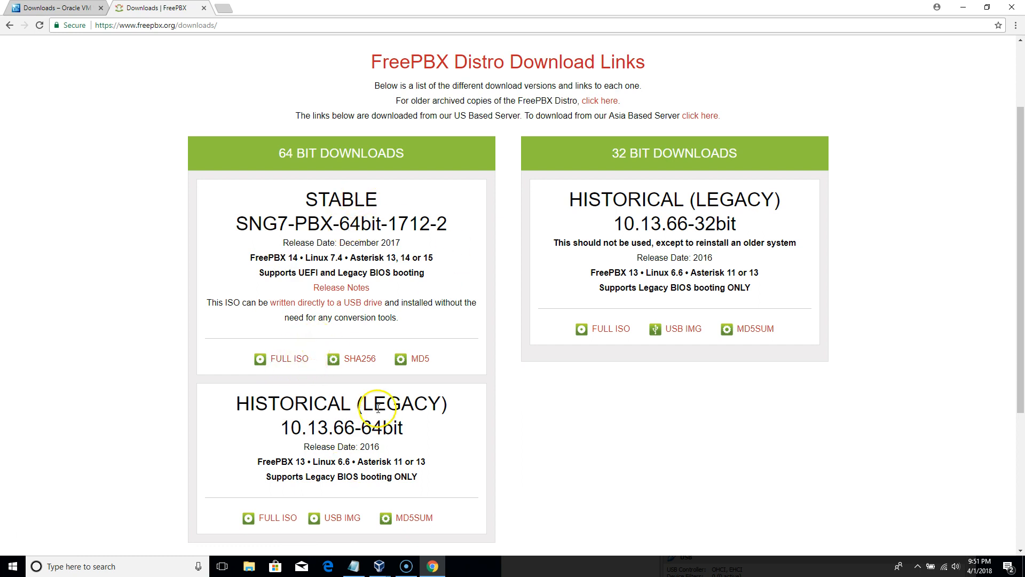
- Bring the VirtualBox Manager window forward and move it higher on screen
mouse_move(380, 565)
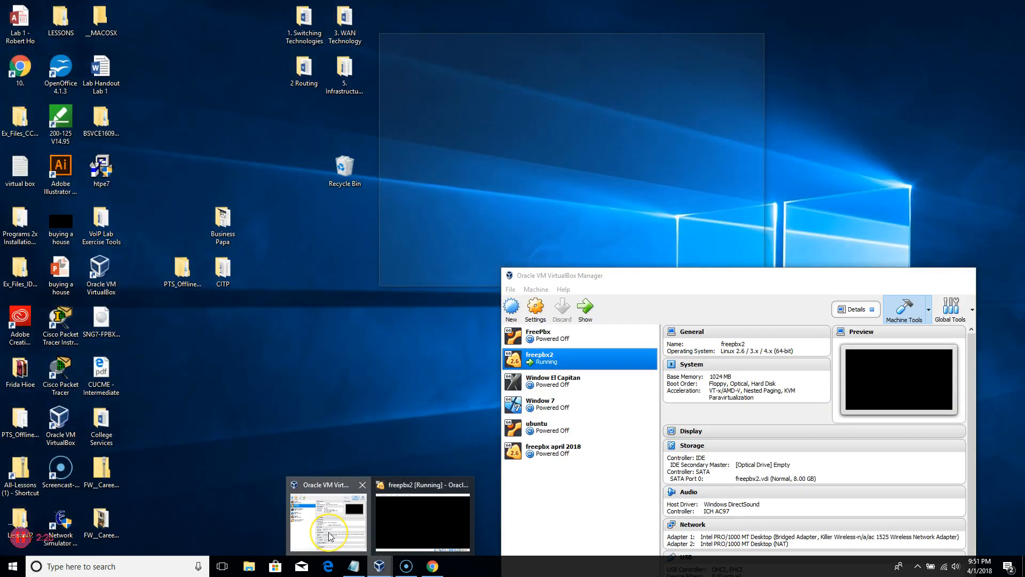
click(331, 536)
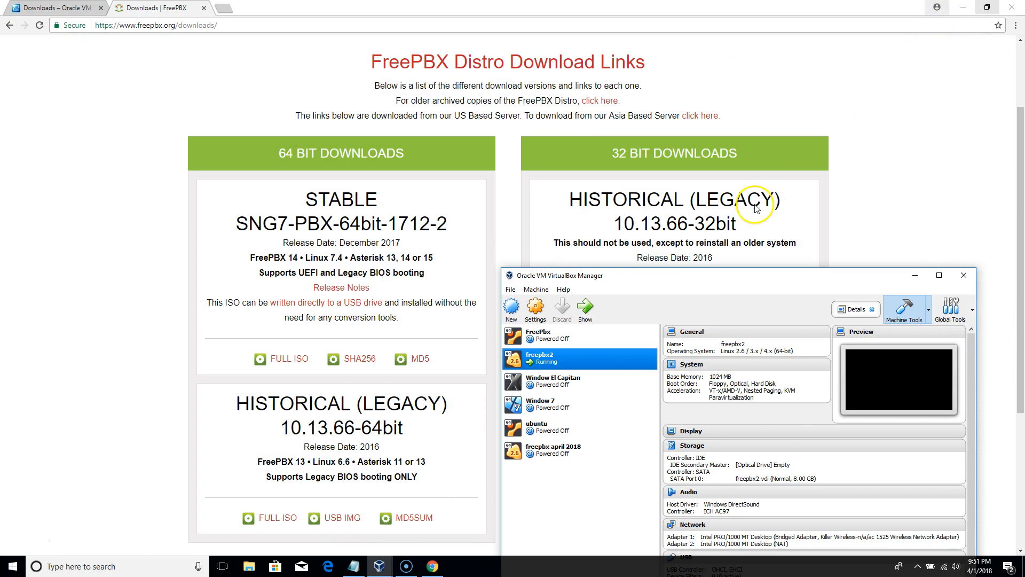
drag(723, 277, 700, 90)
click(545, 267)
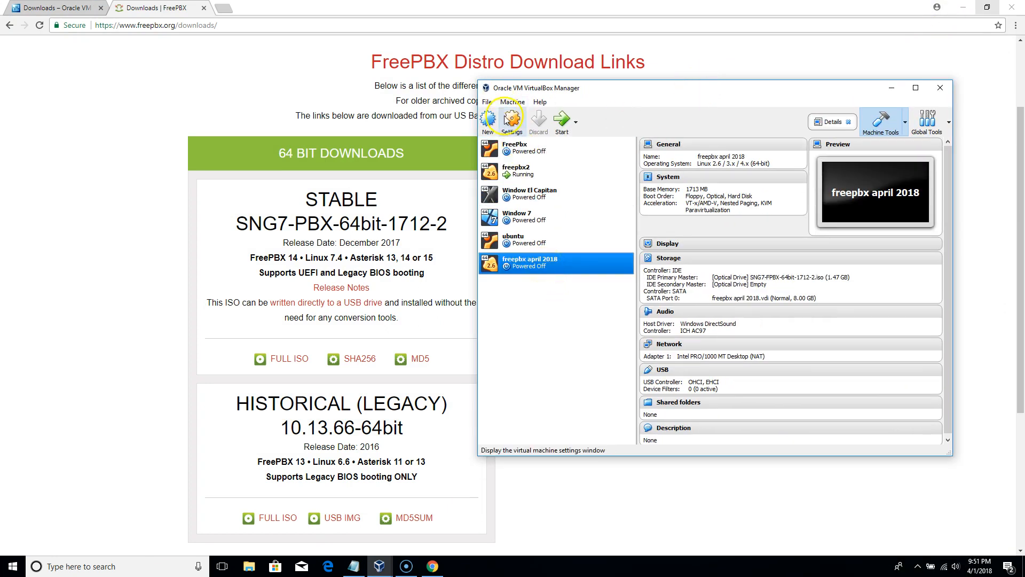
- Show freepbx2's Network settings with Adapter 1 bridged to the Killer Wireless-n/a/ac 1525 adapter
click(499, 129)
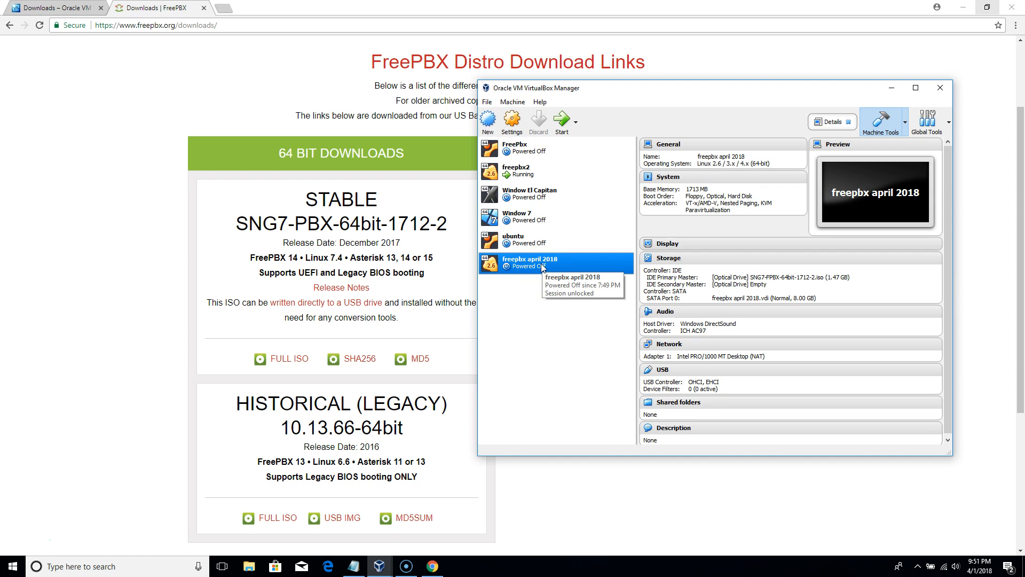
click(522, 169)
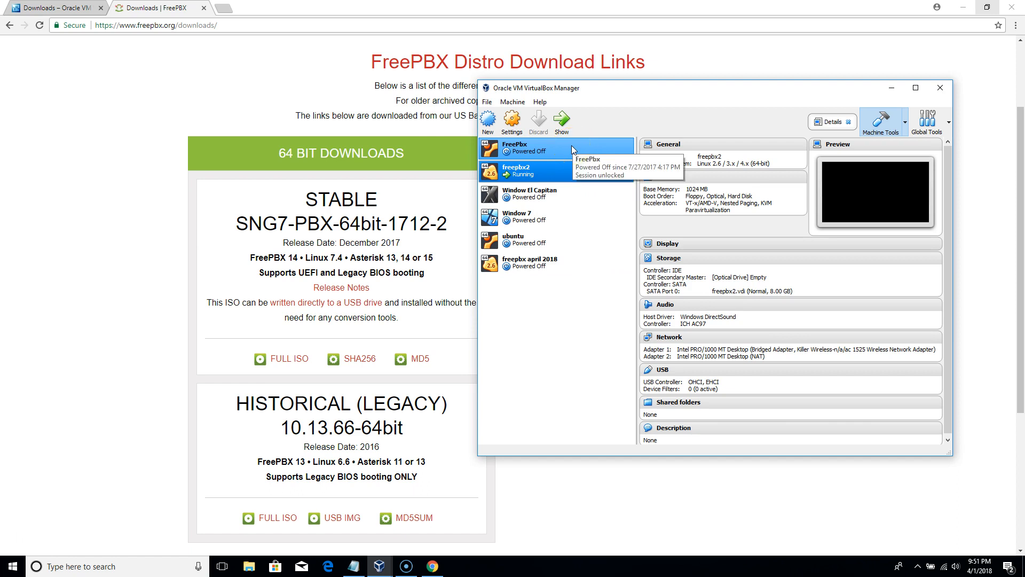
click(511, 132)
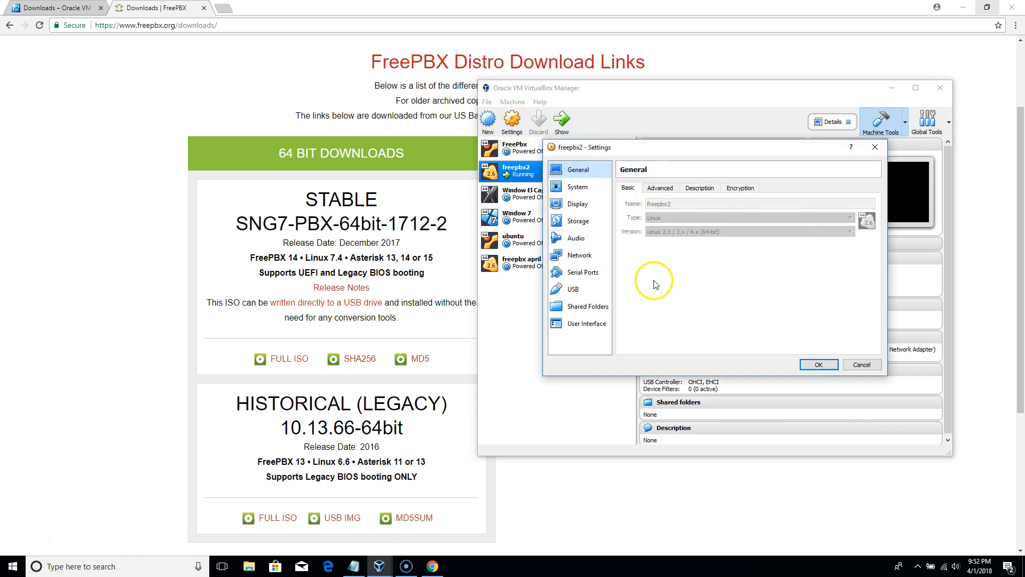
click(583, 256)
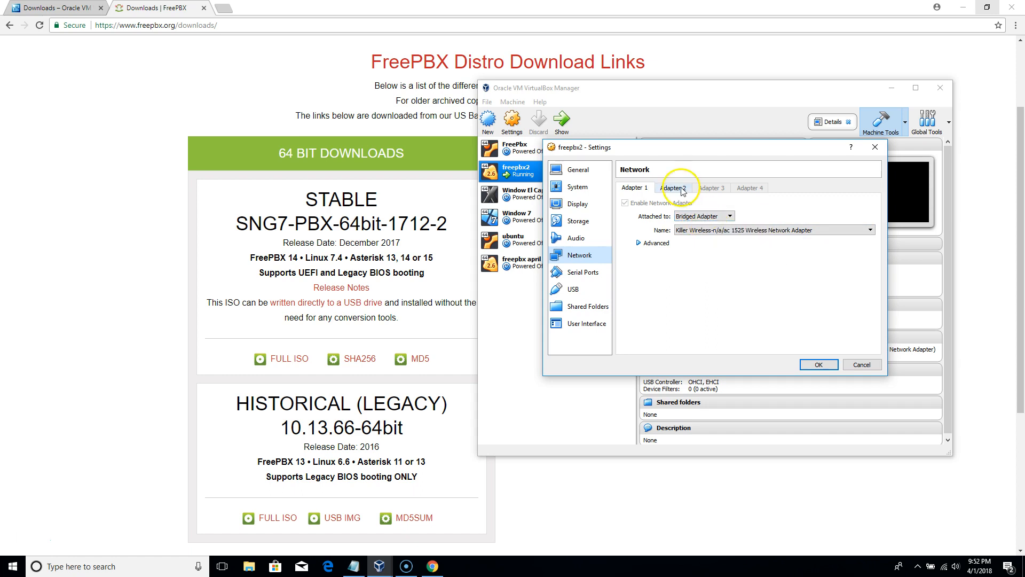
click(82, 565)
- Run ipconfig in Command Prompt to read the host Wi-Fi IPv4 192.168.1.125, then minimize it
text(cmd)
key(Return)
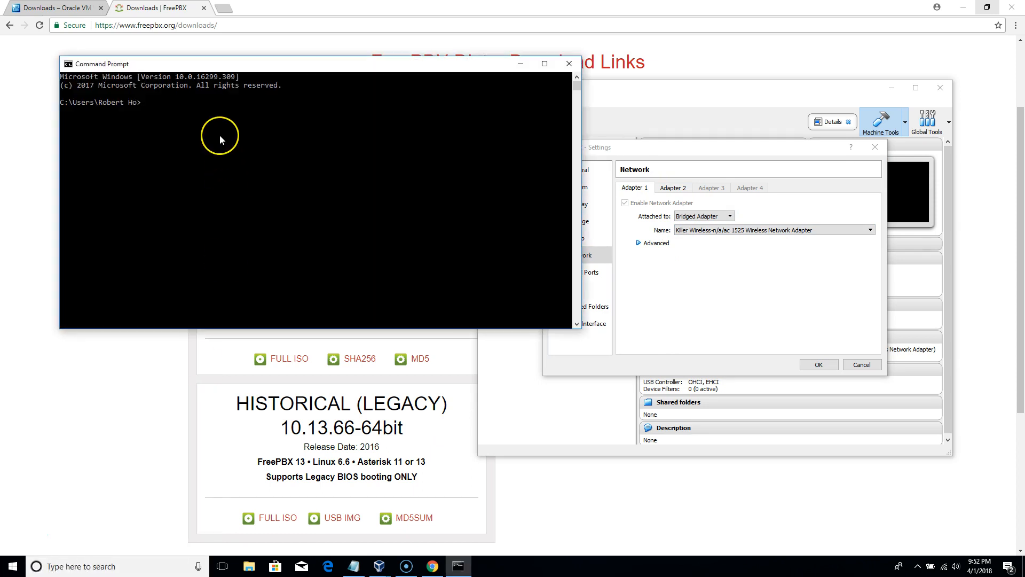
text(ipconfig)
key(Return)
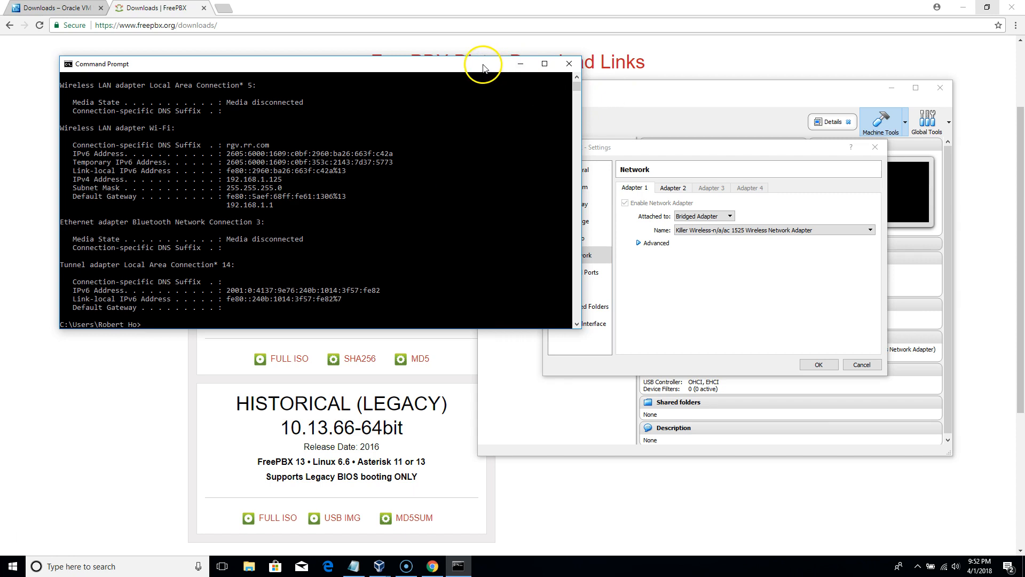
drag(488, 60, 685, 236)
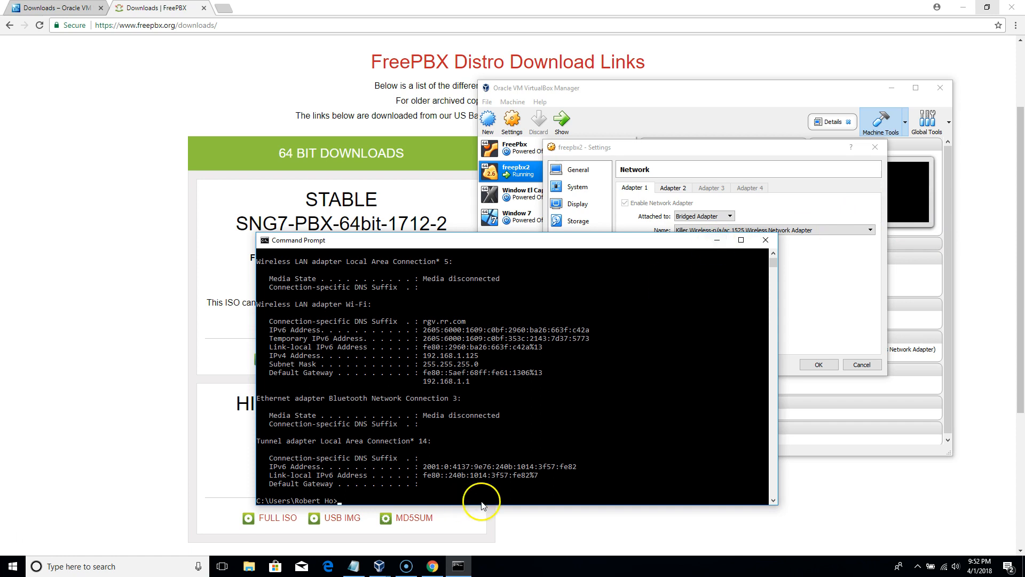
click(460, 570)
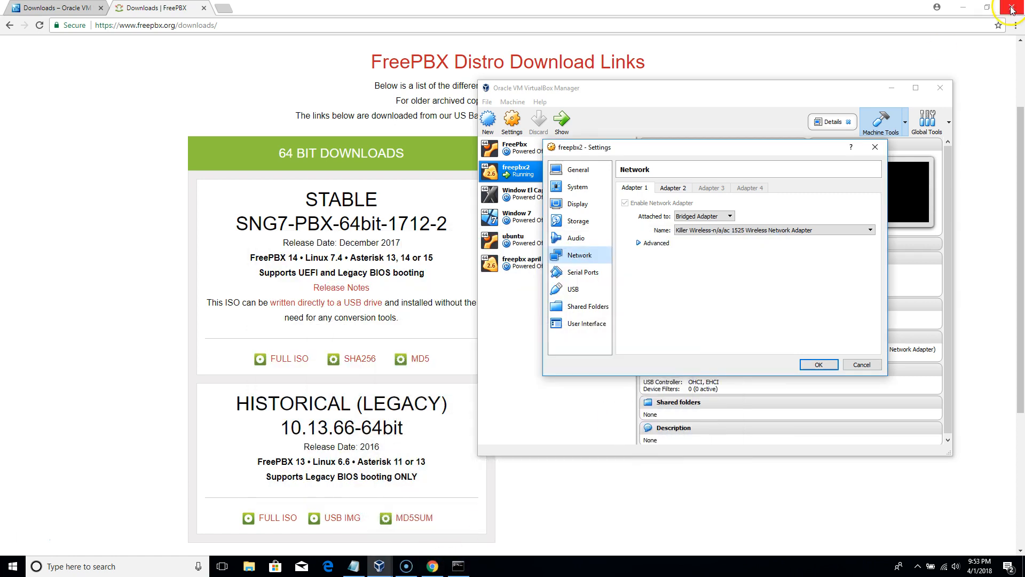
click(875, 147)
- Minimize Manager and Chrome, then wake the freepbx2 console to see eth0 at 192.168.1.150
click(892, 89)
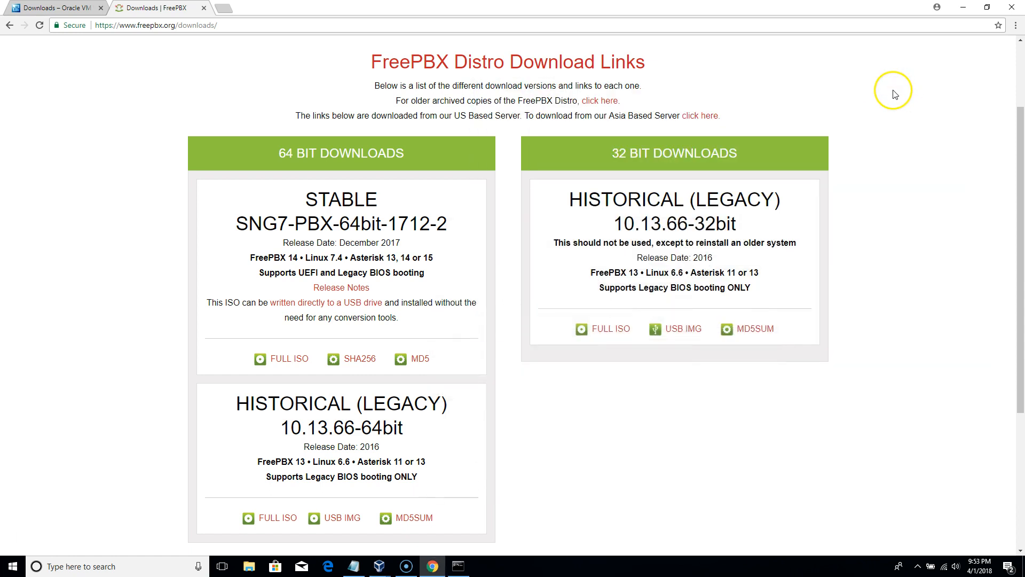
click(963, 6)
click(559, 89)
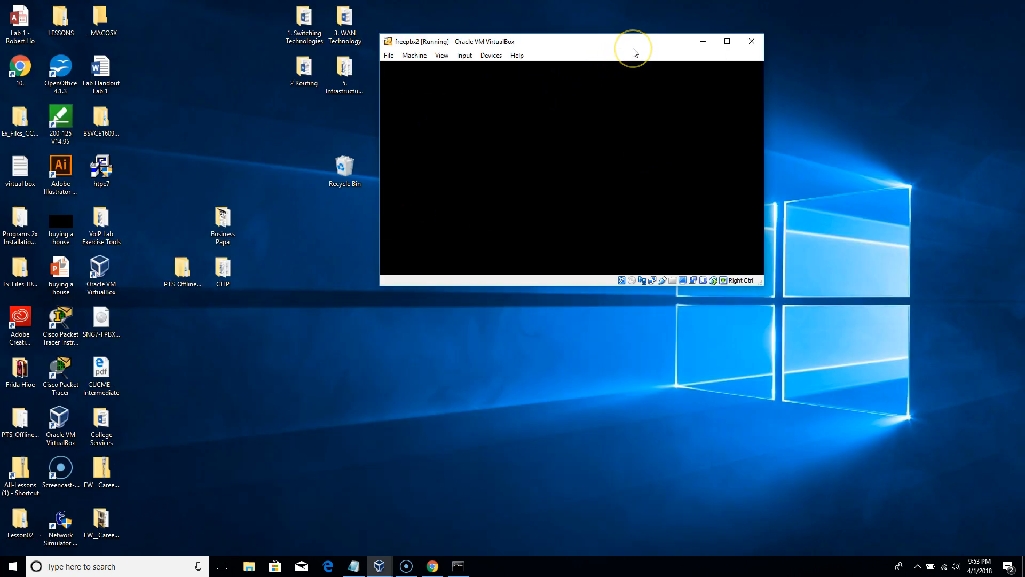
key(Return)
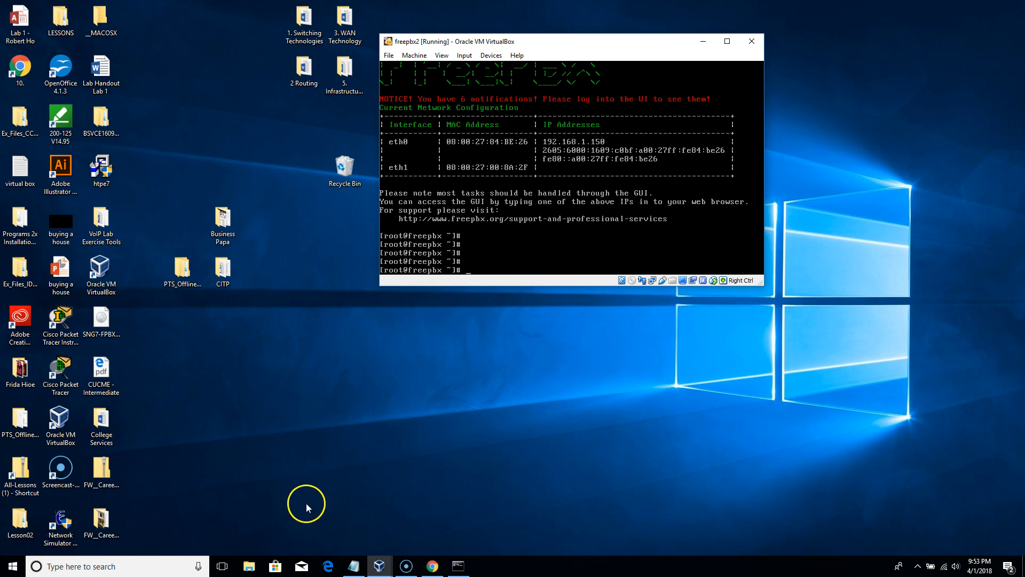
- Bring Chrome's FreePBX Distro downloads page back to the front
click(384, 571)
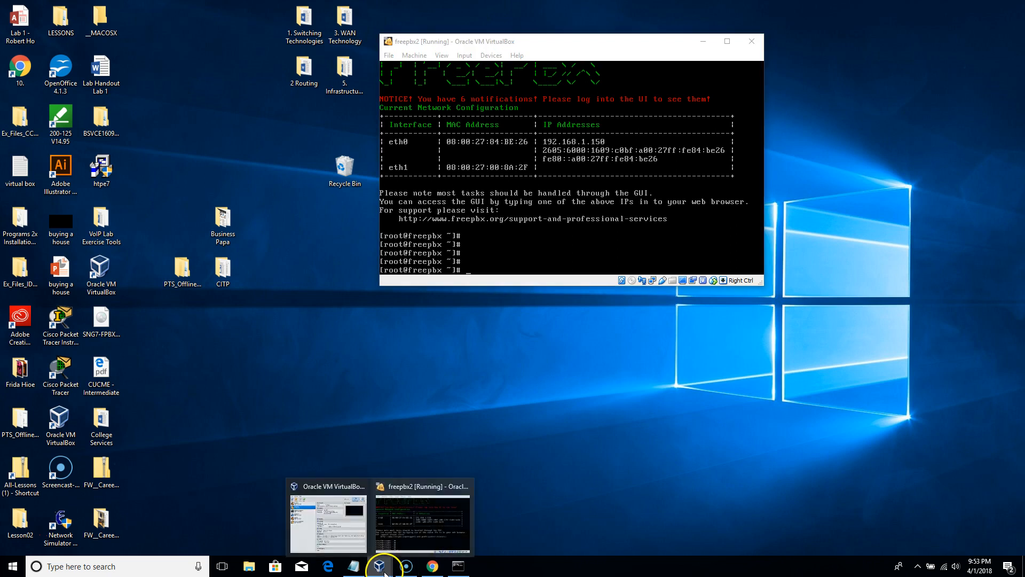
mouse_move(334, 514)
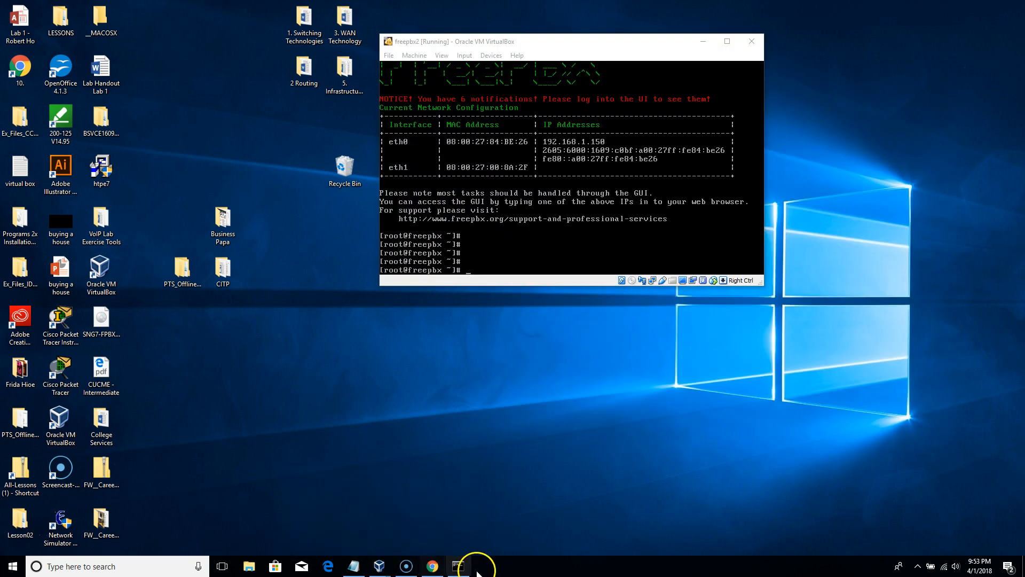
click(433, 568)
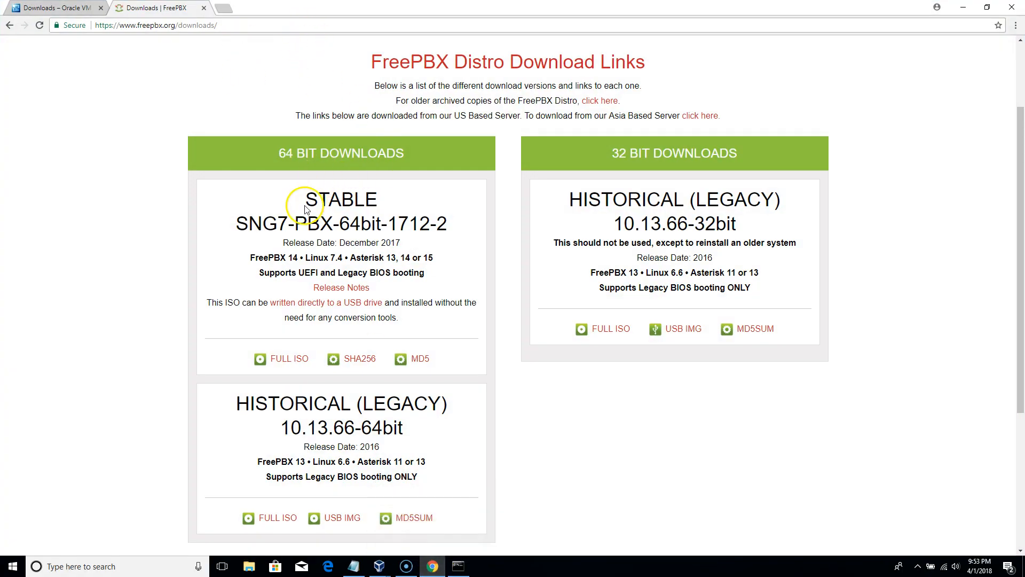
- Confirm freepbx2's adapter is Bridged Adapter, cancel settings, and minimize Manager and Chrome
click(380, 568)
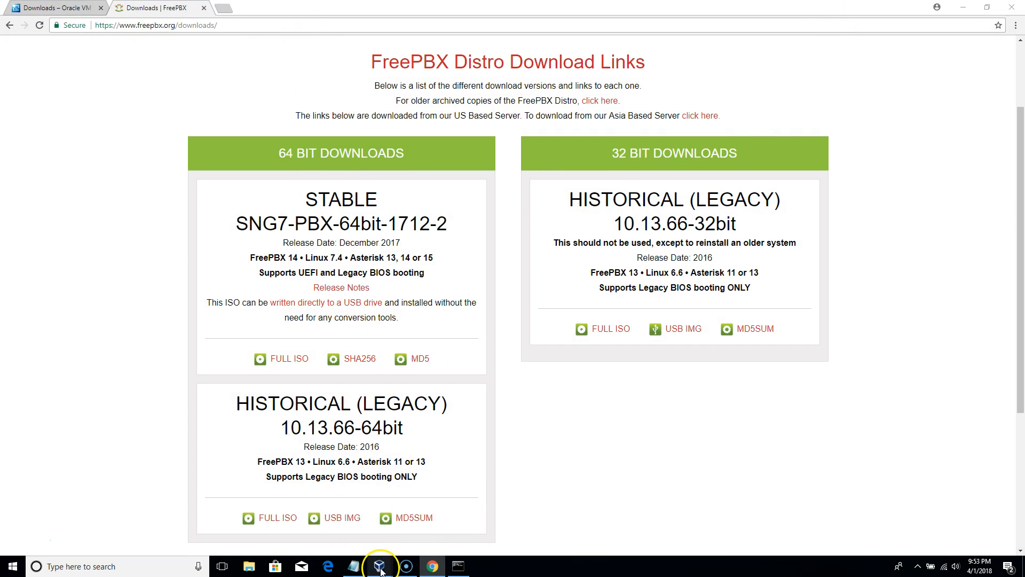
click(334, 512)
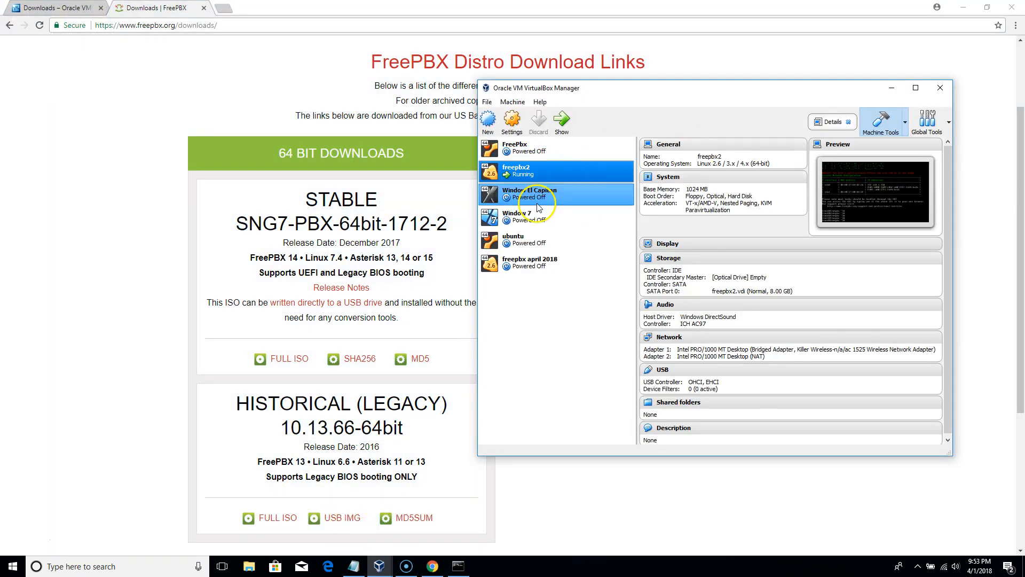
click(512, 123)
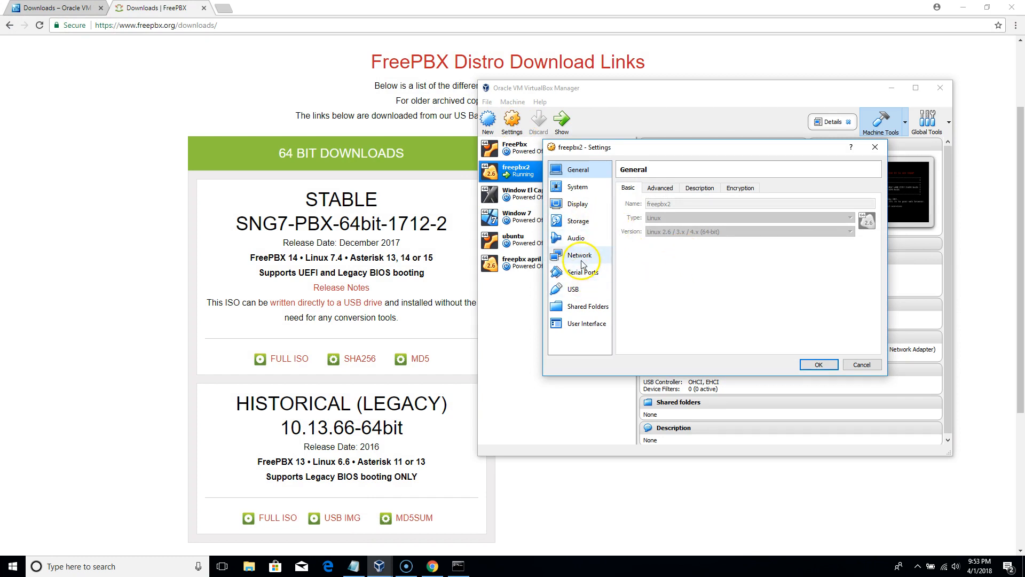
click(581, 258)
click(694, 219)
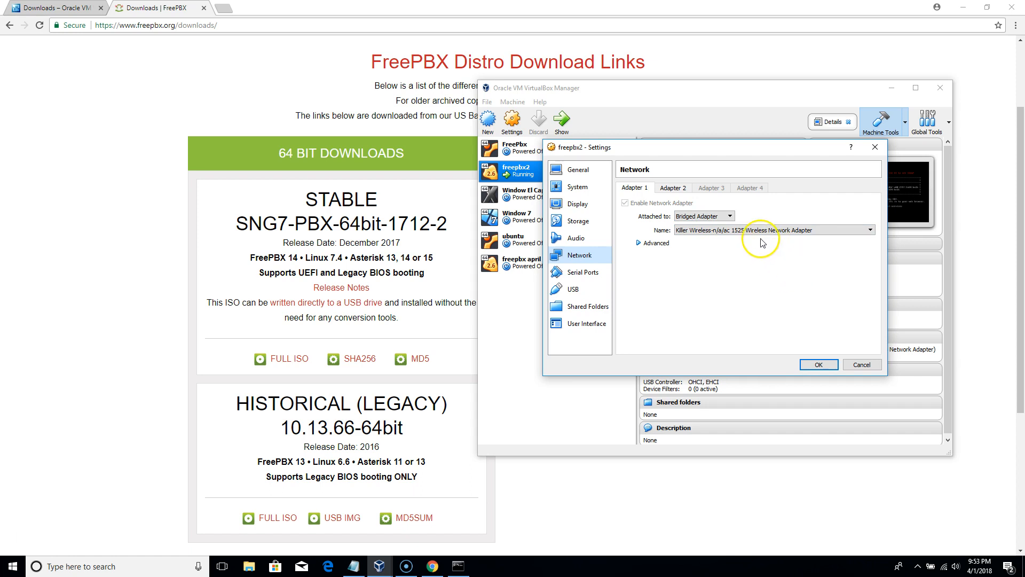
click(863, 365)
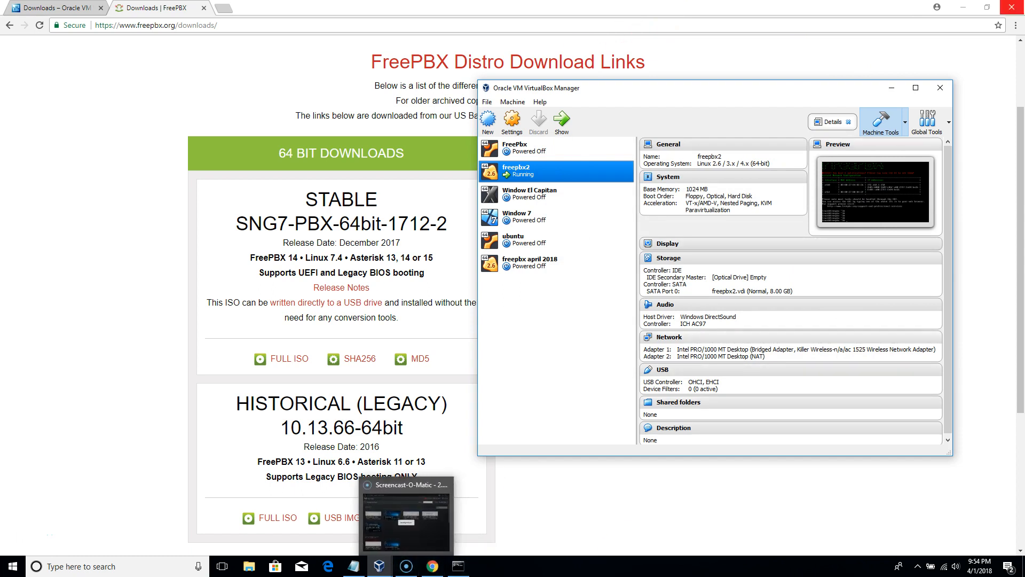
click(891, 91)
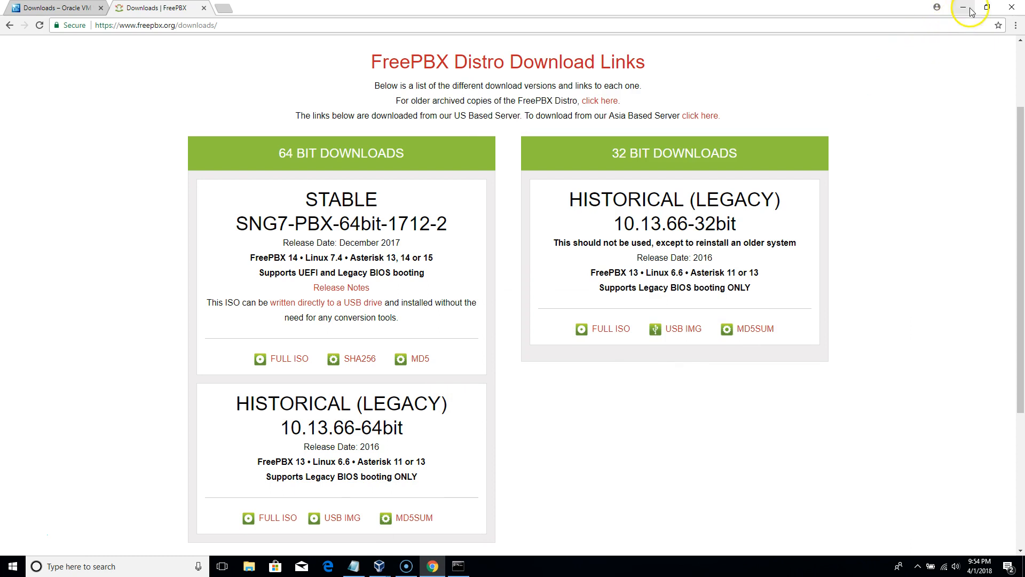
click(963, 8)
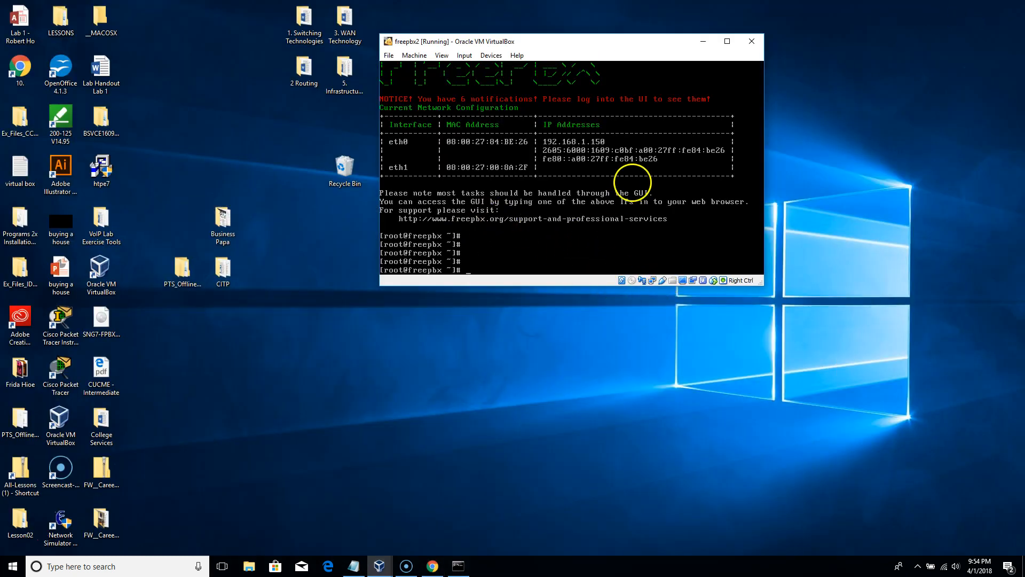
- Log out of the root shell on the freepbx2 console with exit
click(534, 198)
text(exit)
key(Return)
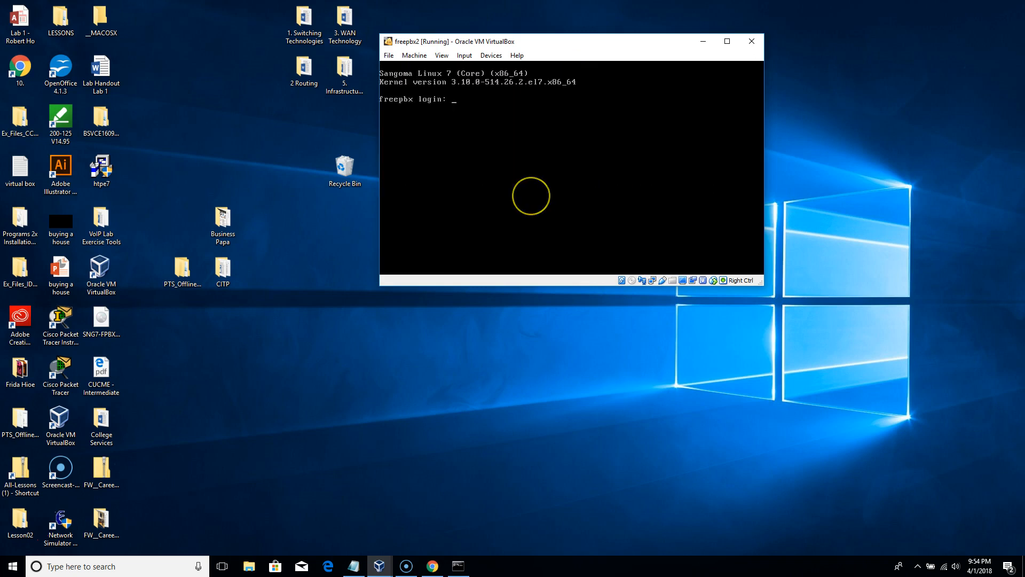
- Log in as admin and submit a password attempt
text(admin)
key(Return)
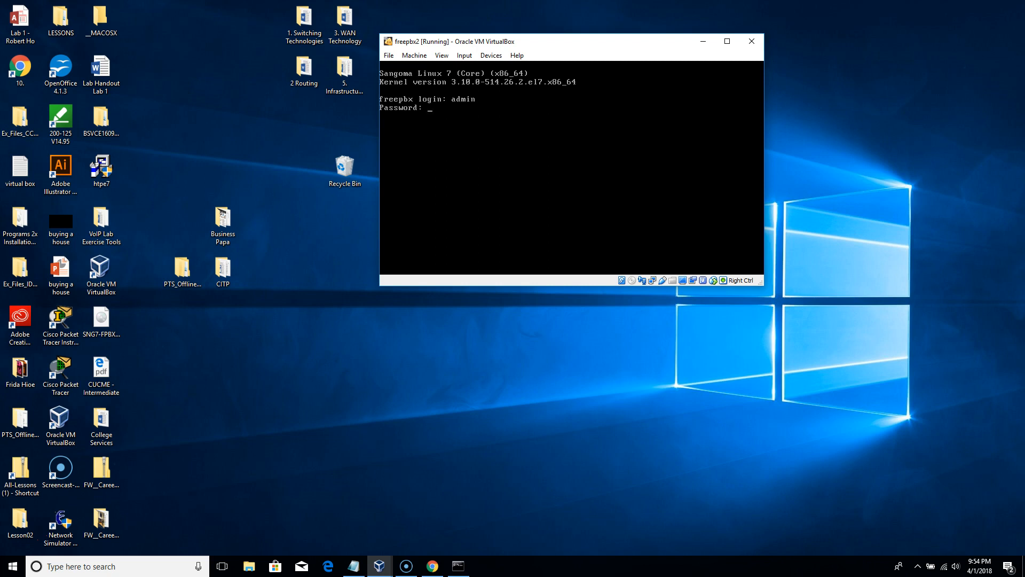
click(513, 184)
click(505, 180)
key(Return)
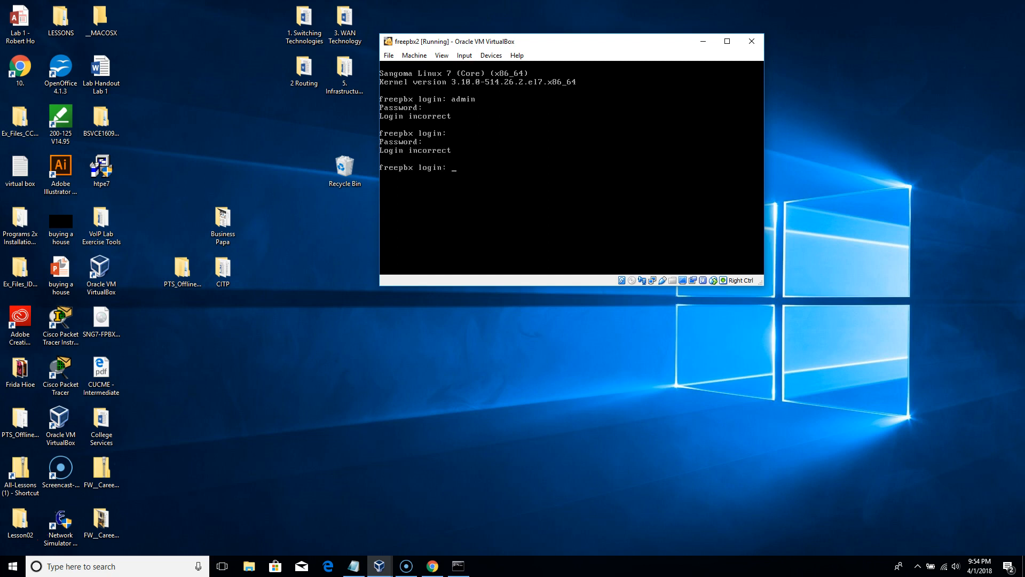
- Re-enter the username admin until the password prompt appears
text(admin)
key(Return)
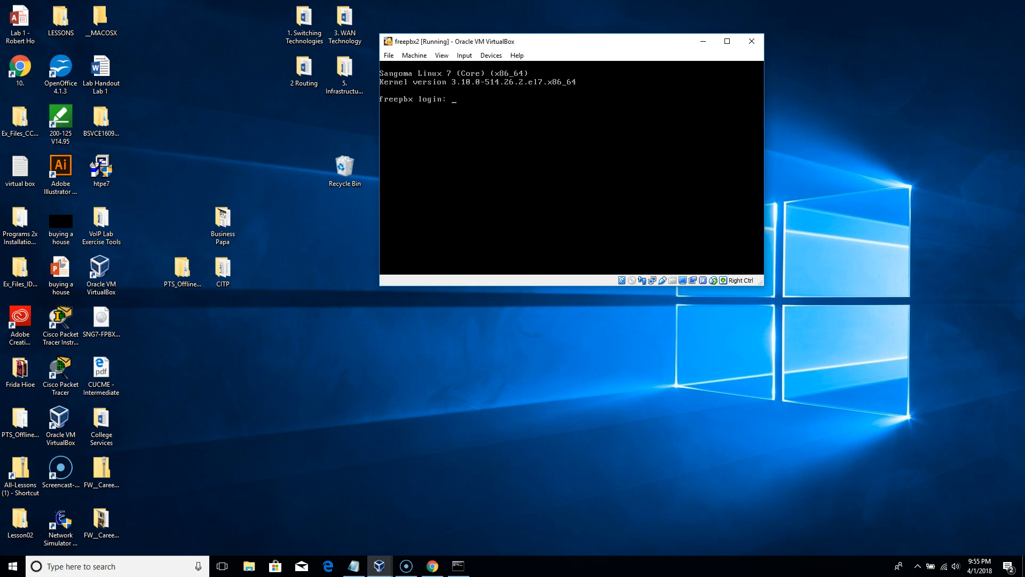
text(admin)
key(Return)
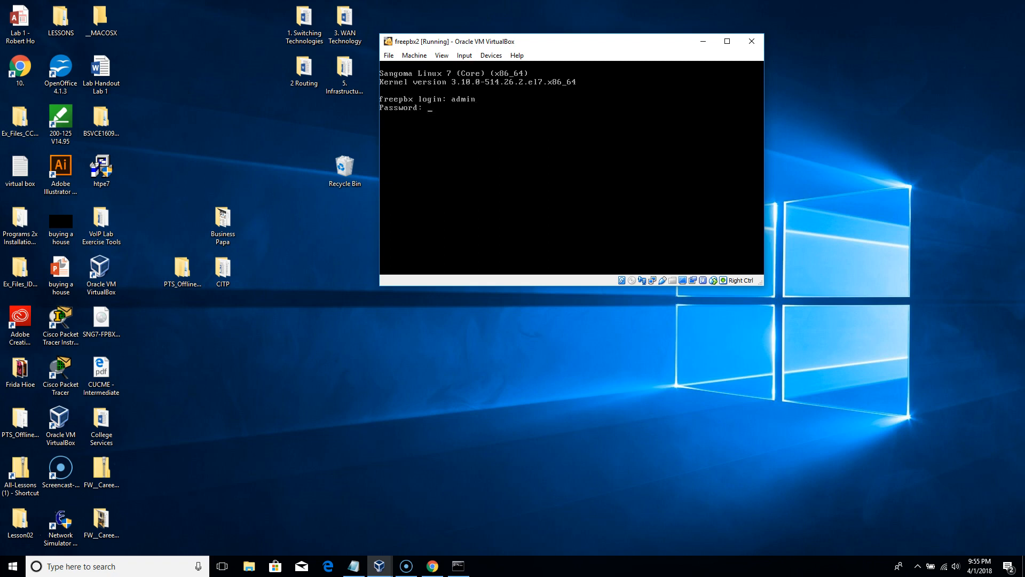
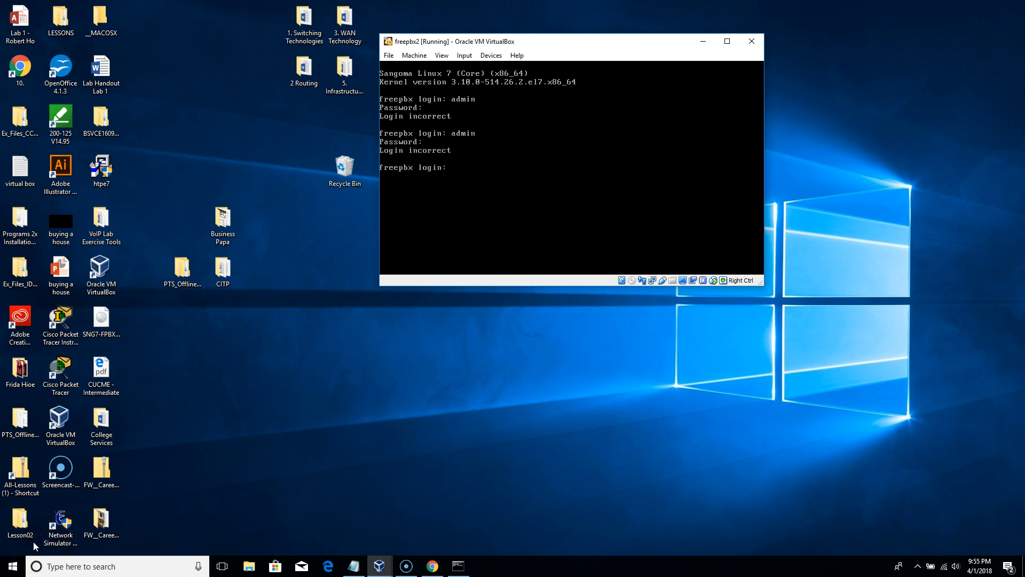
- Log in to the freepbx2 console as root to show eth0's address 192.168.1.150
text(root)
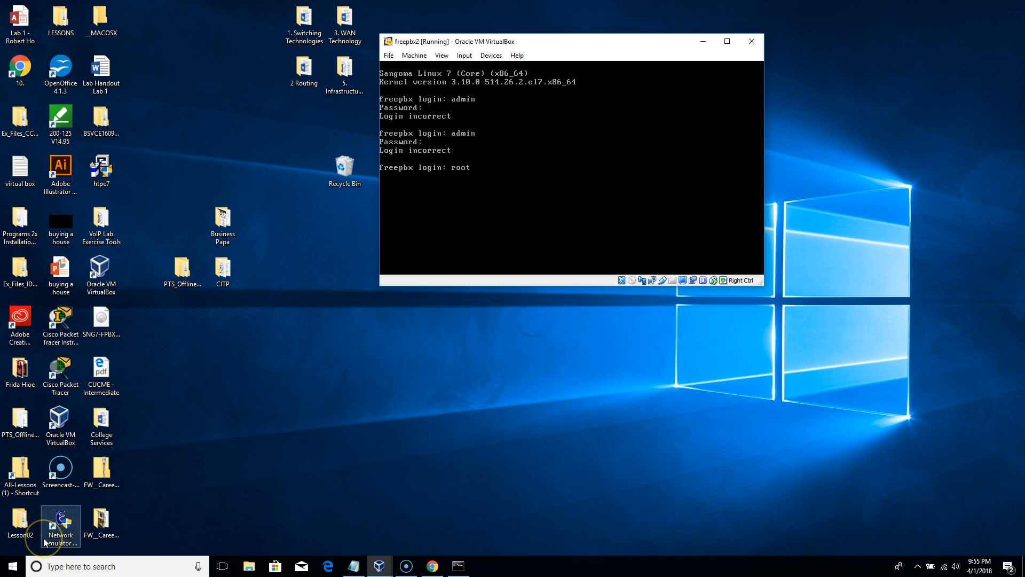
key(Return)
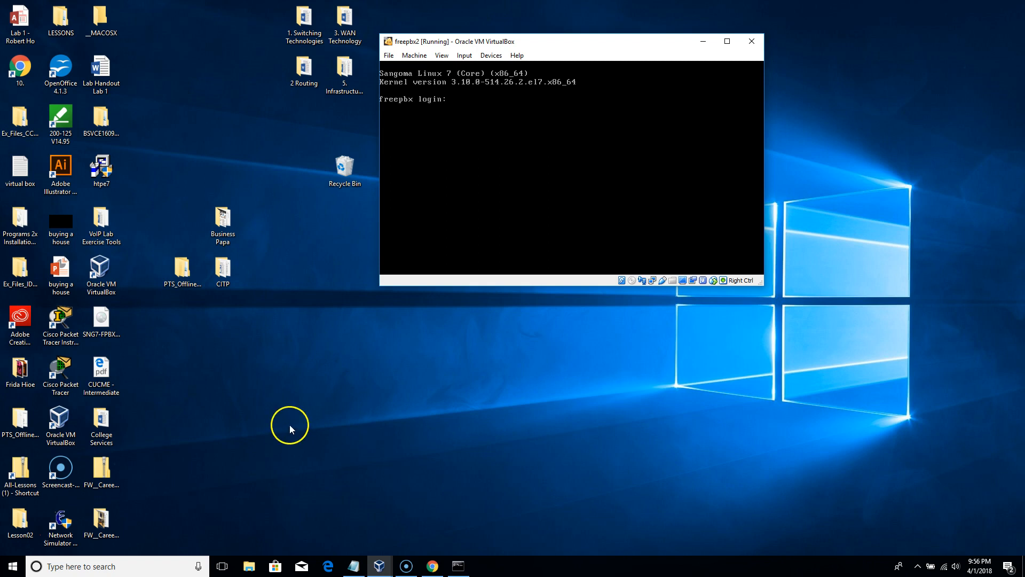
text(oot)
key(Return)
key(Return)
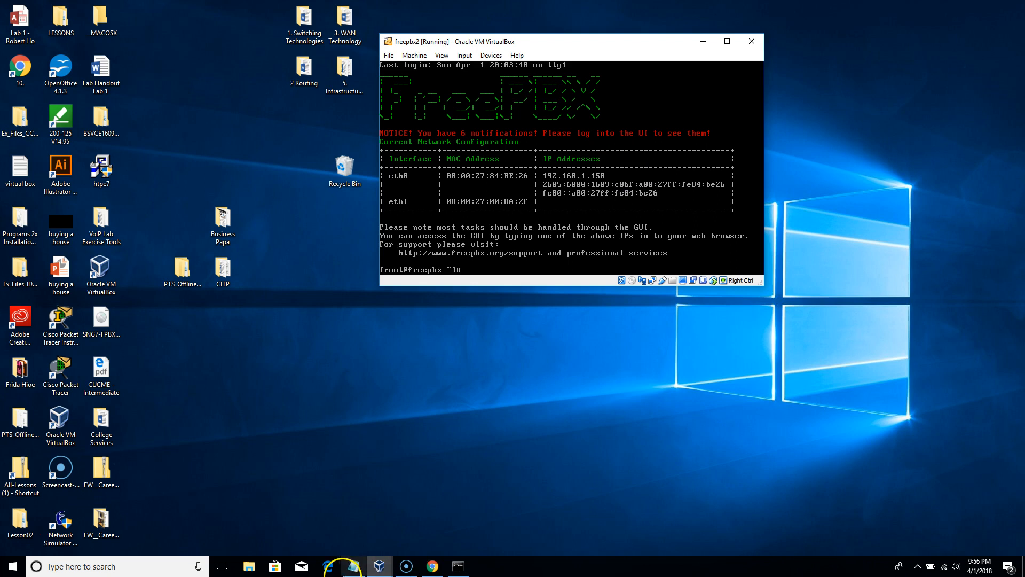
- Bring Command Prompt forward and position it below the VM console
click(458, 567)
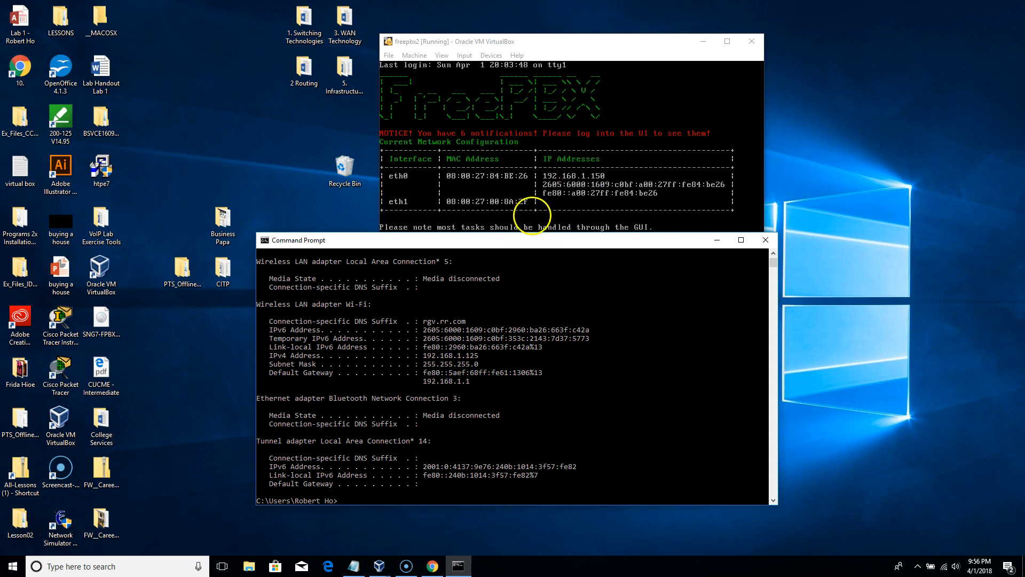
drag(526, 246, 522, 265)
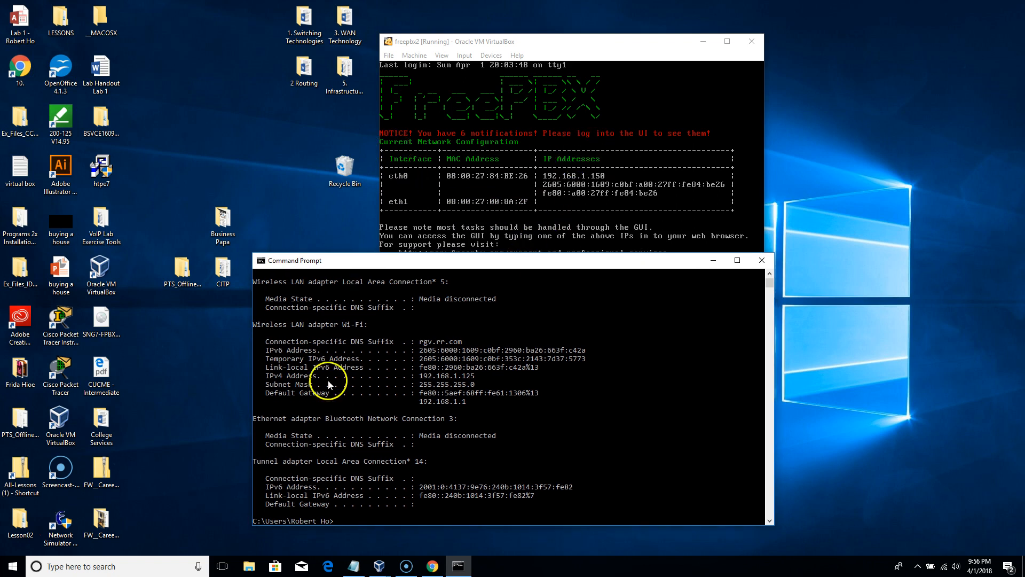
drag(577, 267, 596, 315)
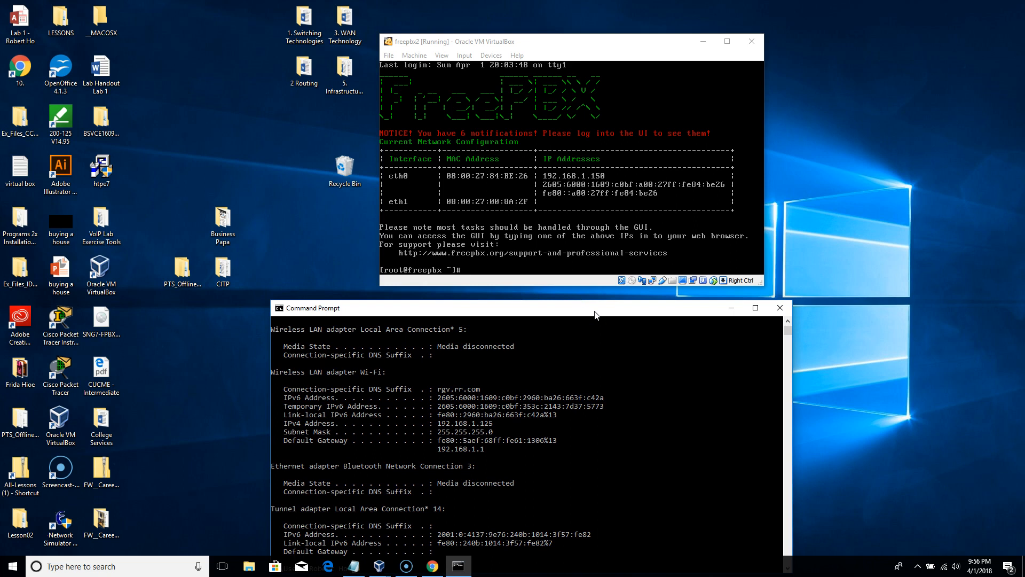
drag(596, 314, 607, 295)
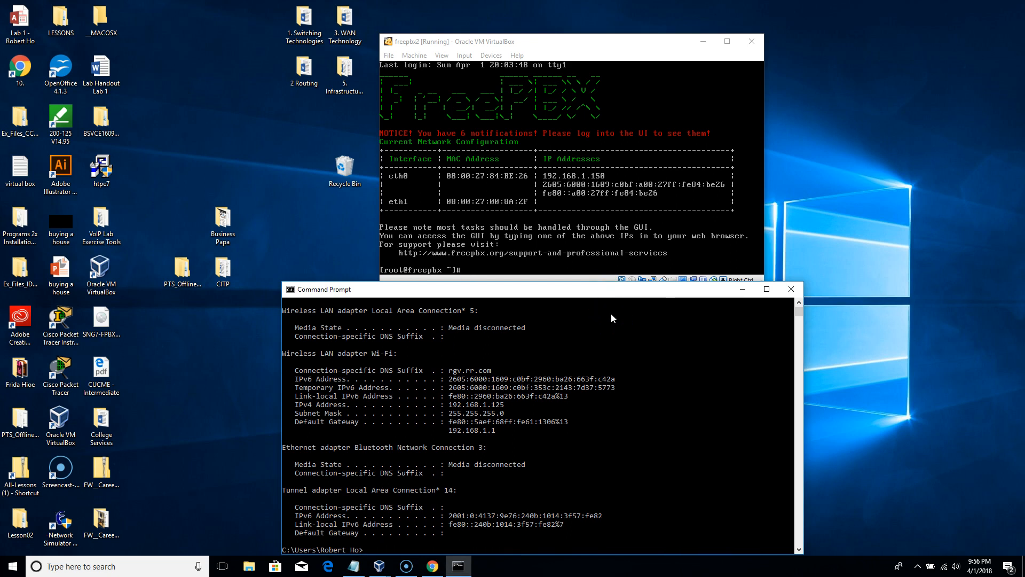
- Ping 192.168.1.150 from the host, getting 4 of 4 replies with 0% loss
text(ping 192.168.1.150)
key(Return)
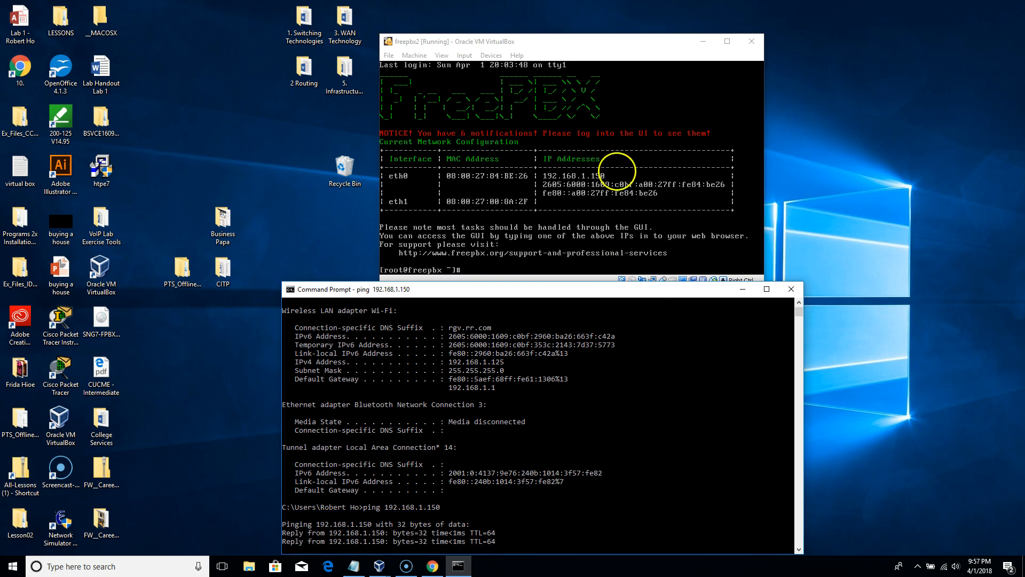
drag(614, 293, 503, 305)
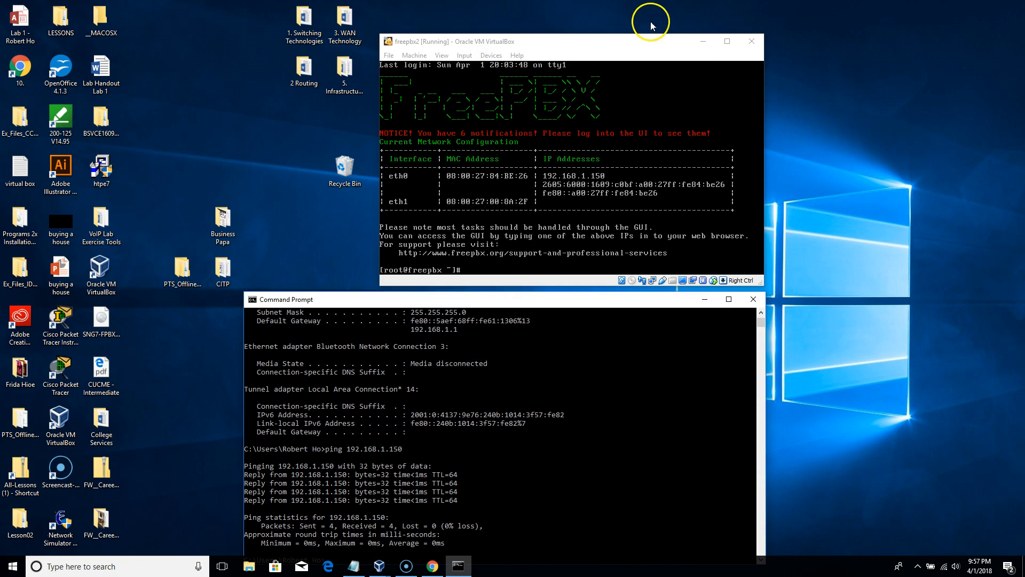
- From the FreePBX console, ping the host at 192.168.1.125 and stop it with Ctrl+Z after 7 replies
drag(622, 39, 766, 11)
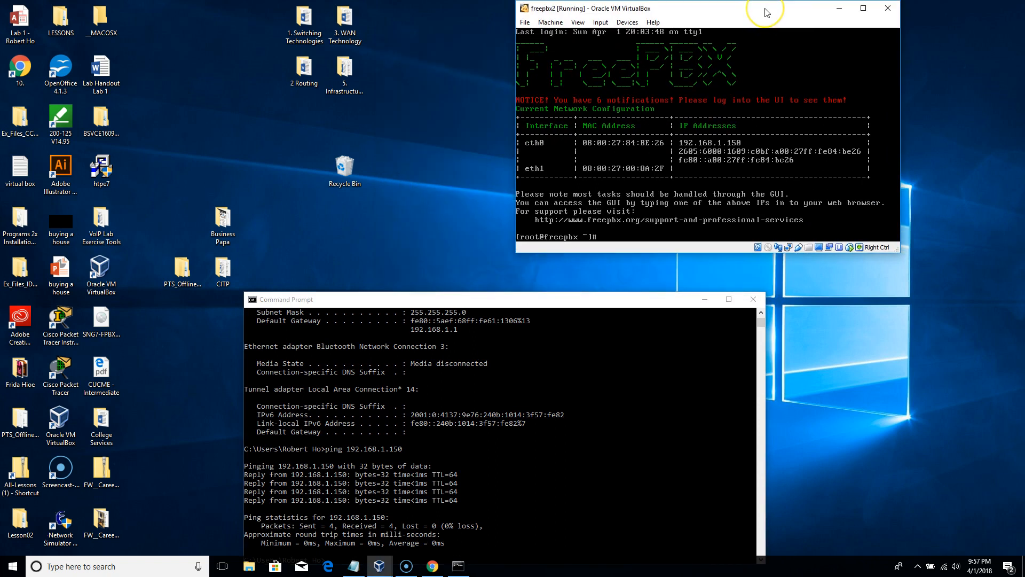
text(pp)
key(BackSpace)
key(BackSpace)
key(BackSpace)
text(ing 192.168.1.125)
key(Return)
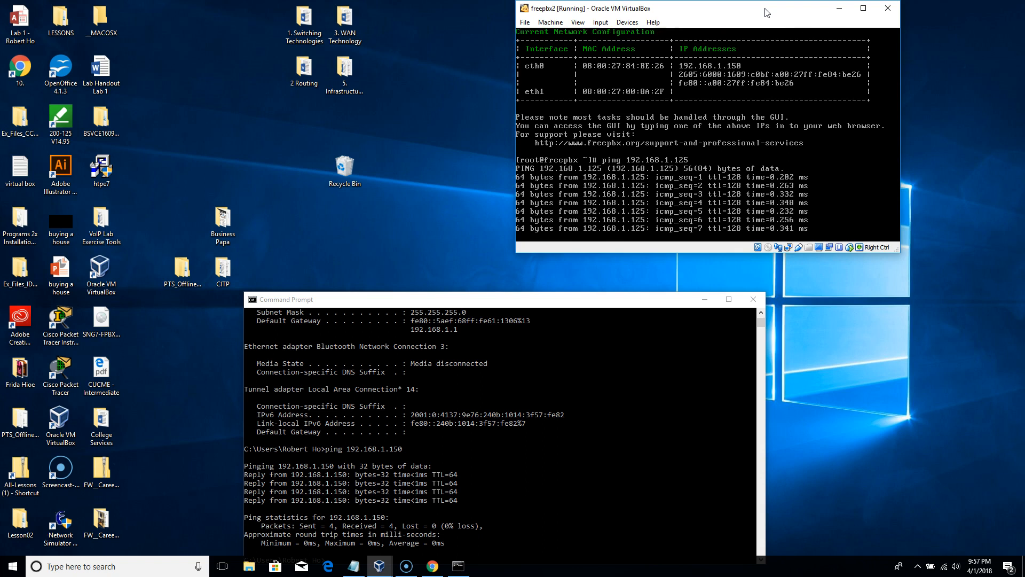
key(ctrl+z)
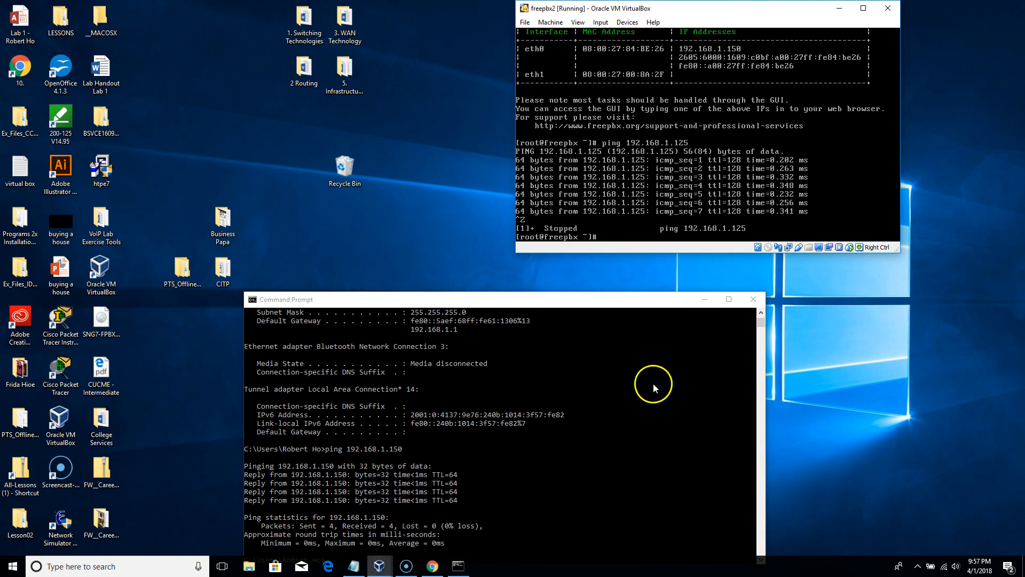
drag(623, 305, 662, 299)
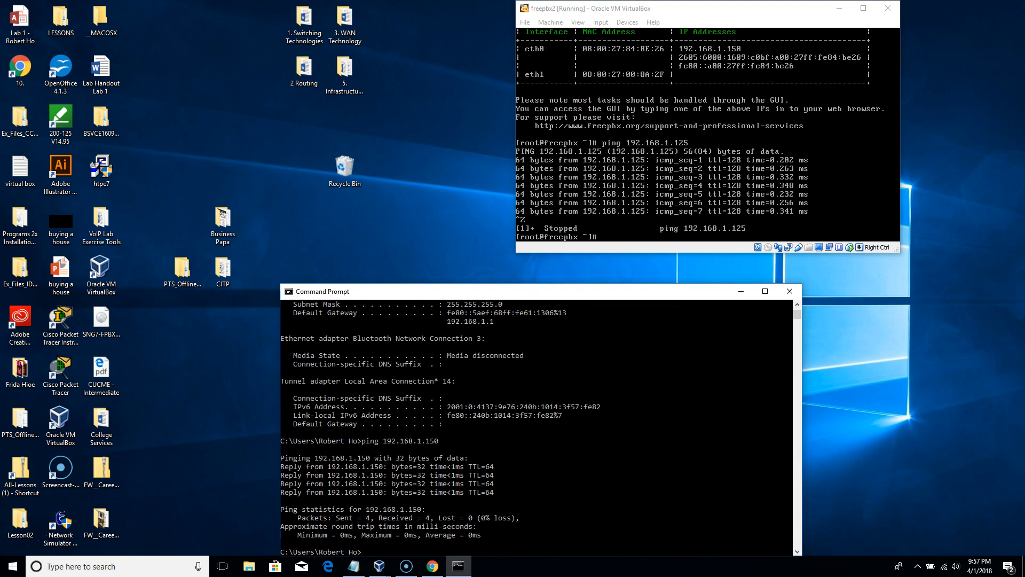
drag(647, 8, 600, 24)
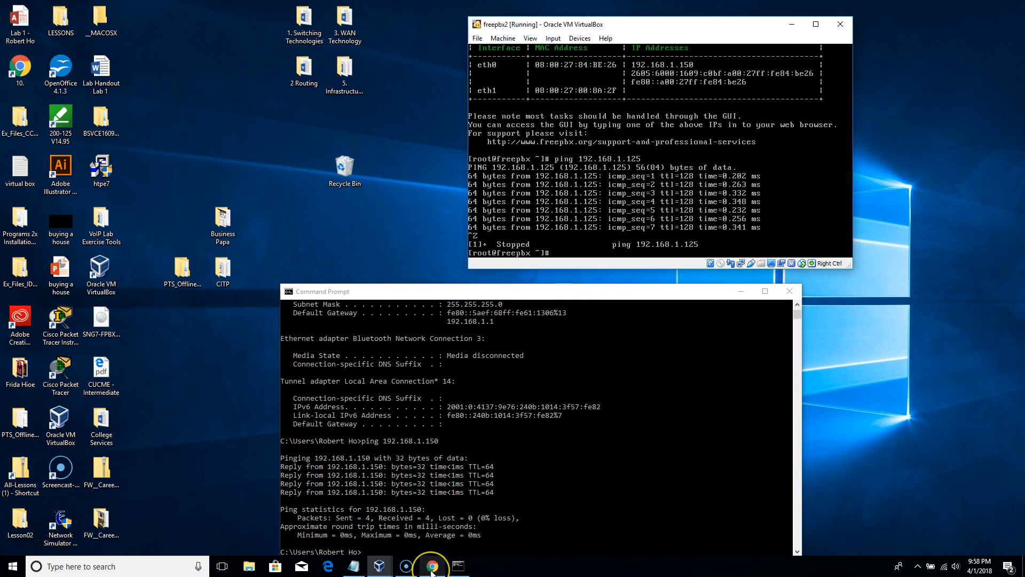
- In Chrome, load the FreePBX page at 192.168.1.150 in a new tab
click(432, 567)
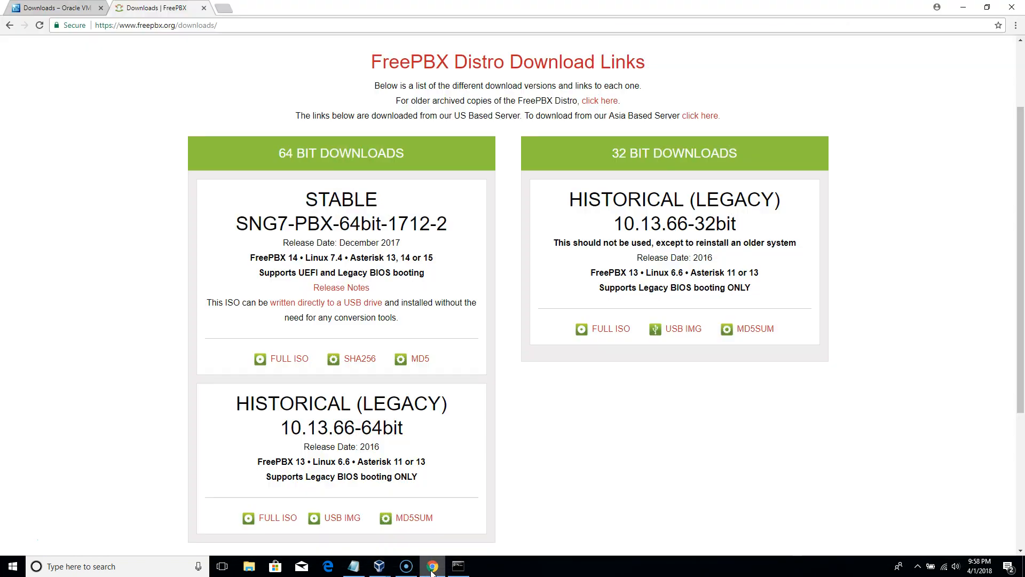
click(48, 9)
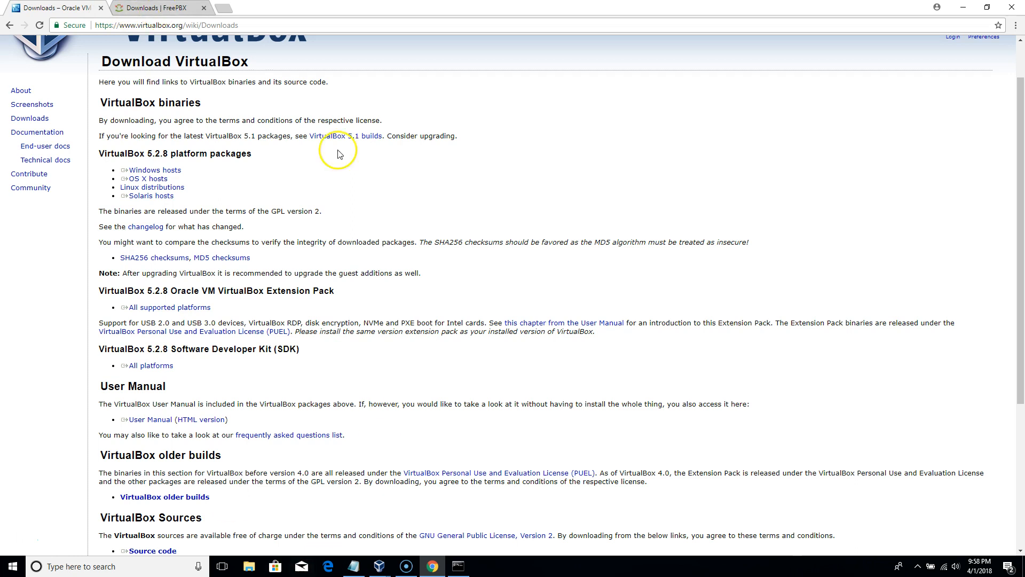
click(224, 8)
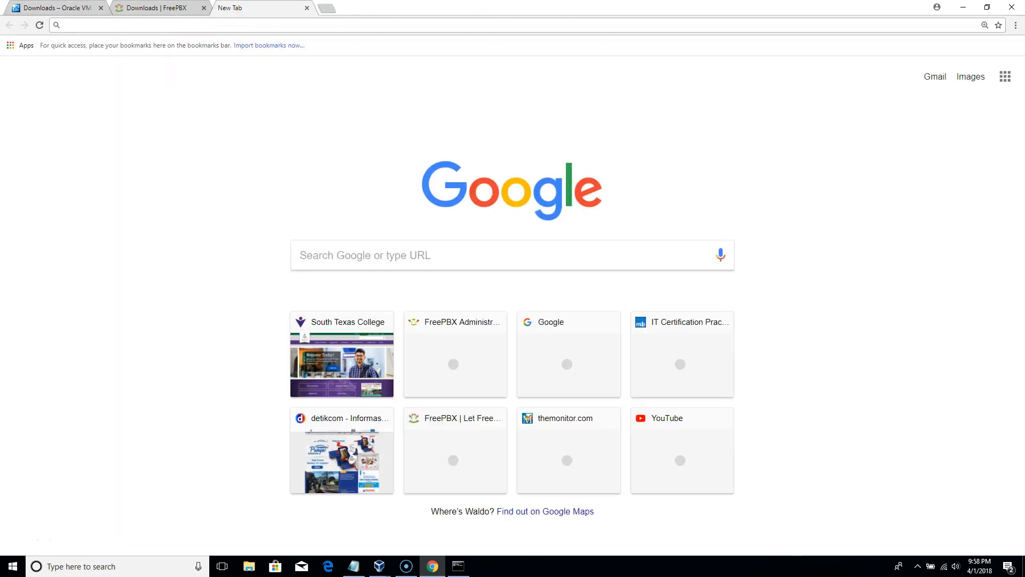
text(192.168.1.150)
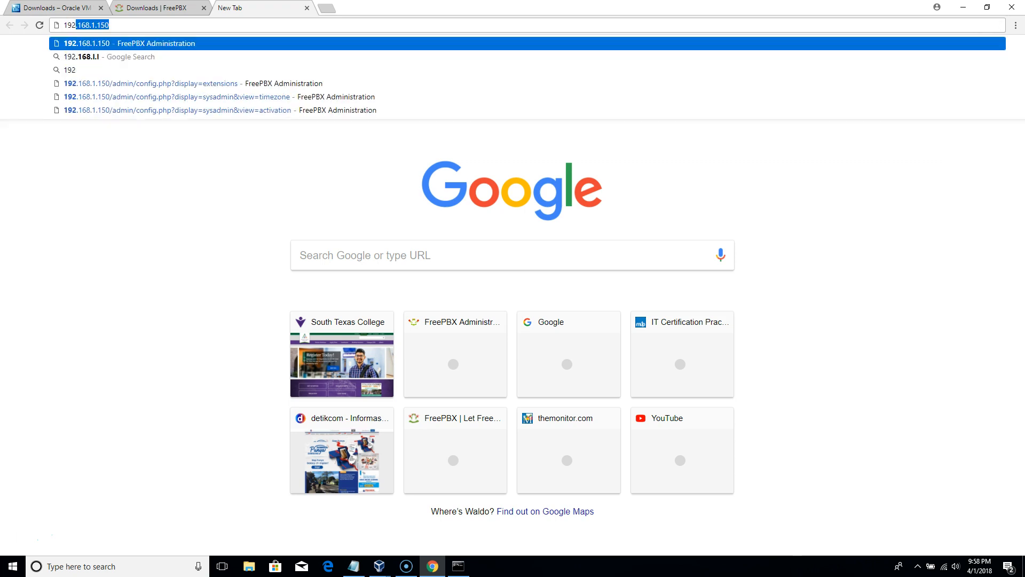
key(Return)
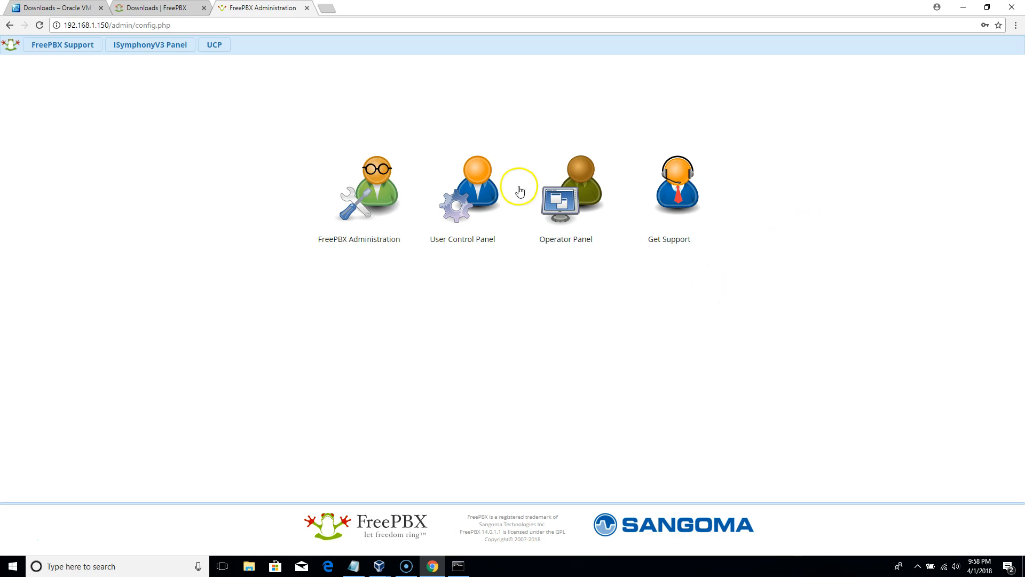
- Sign in to FreePBX Administration as admin and continue to the dashboard
click(378, 194)
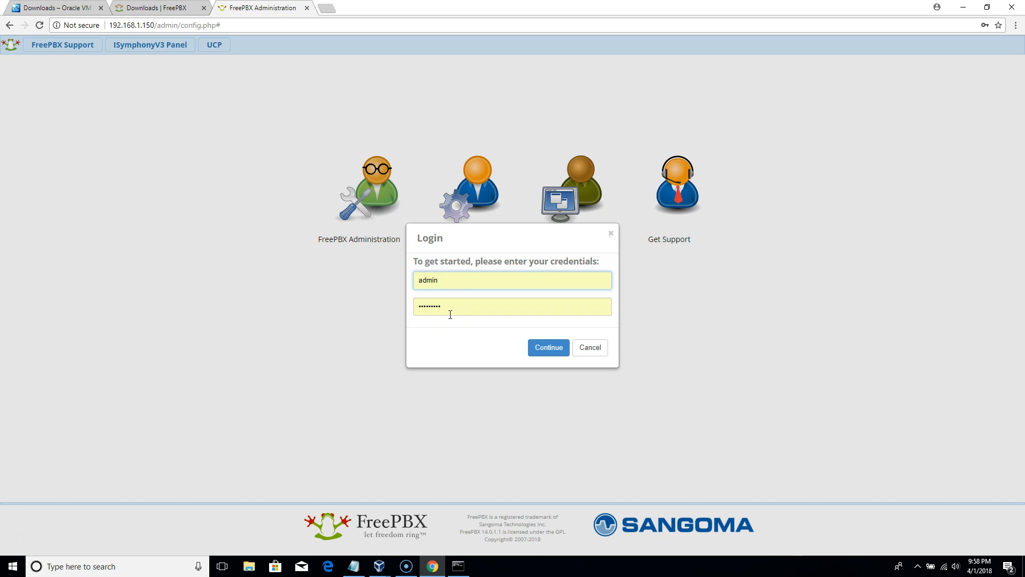
click(447, 305)
click(548, 350)
click(549, 351)
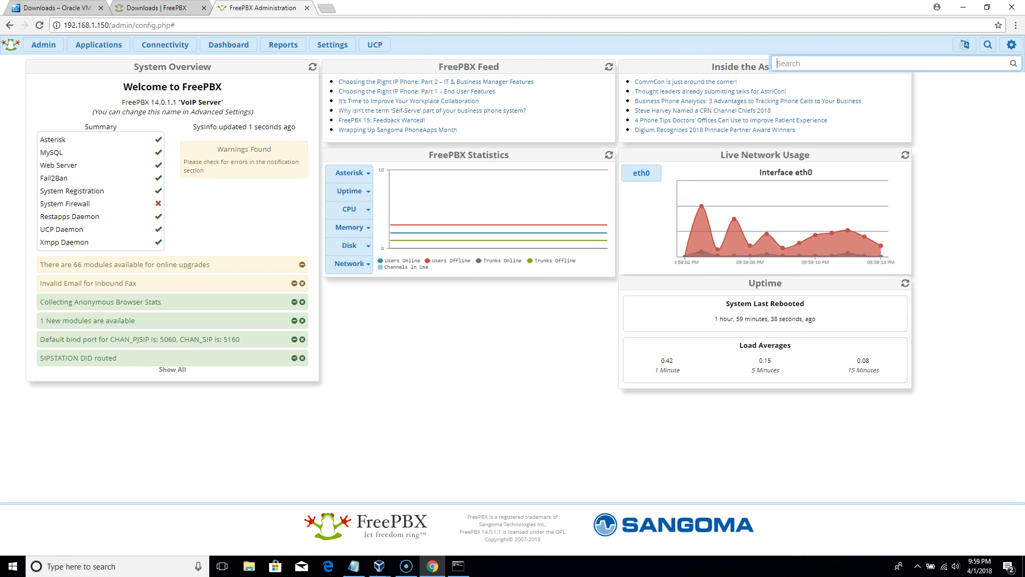
- Go to Applications > Extensions listing 1001–1005 and expand the Add Extension dropdown
click(100, 46)
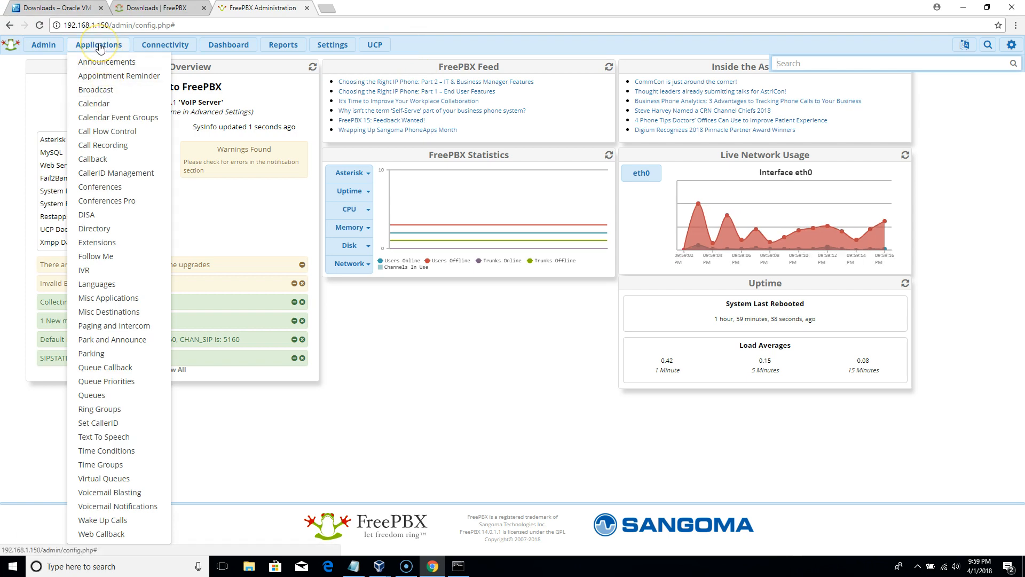
click(108, 248)
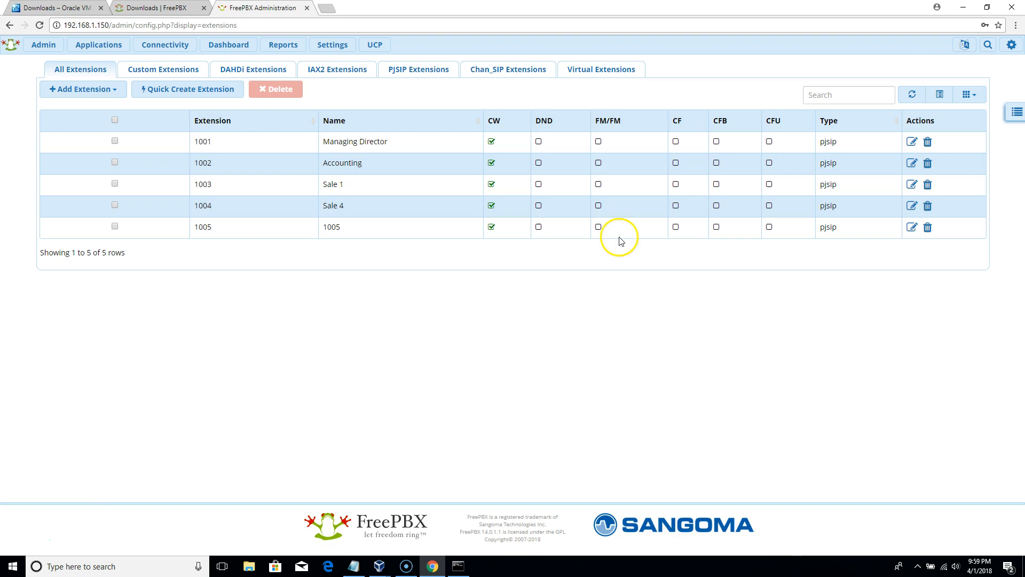
click(80, 47)
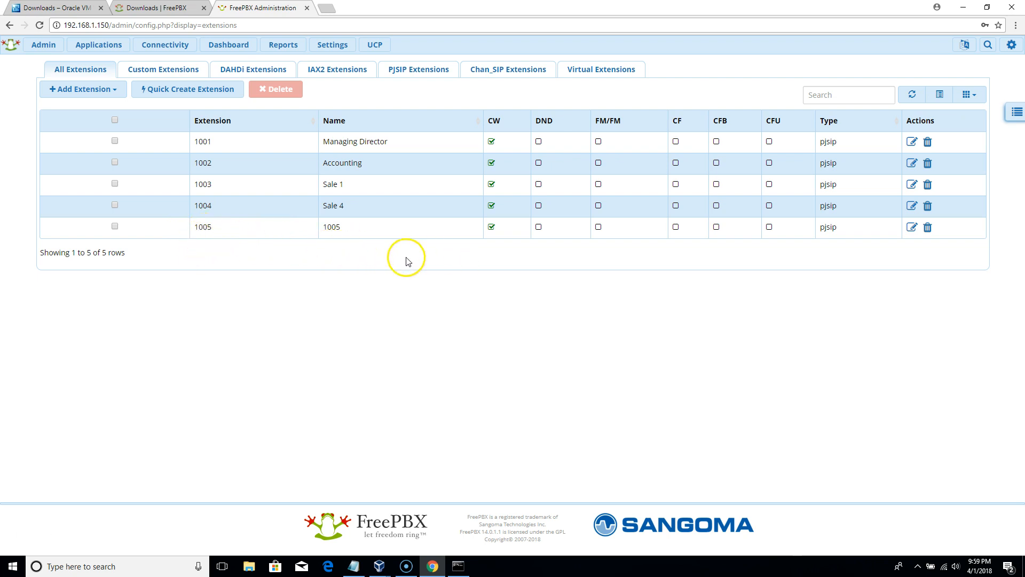
click(114, 94)
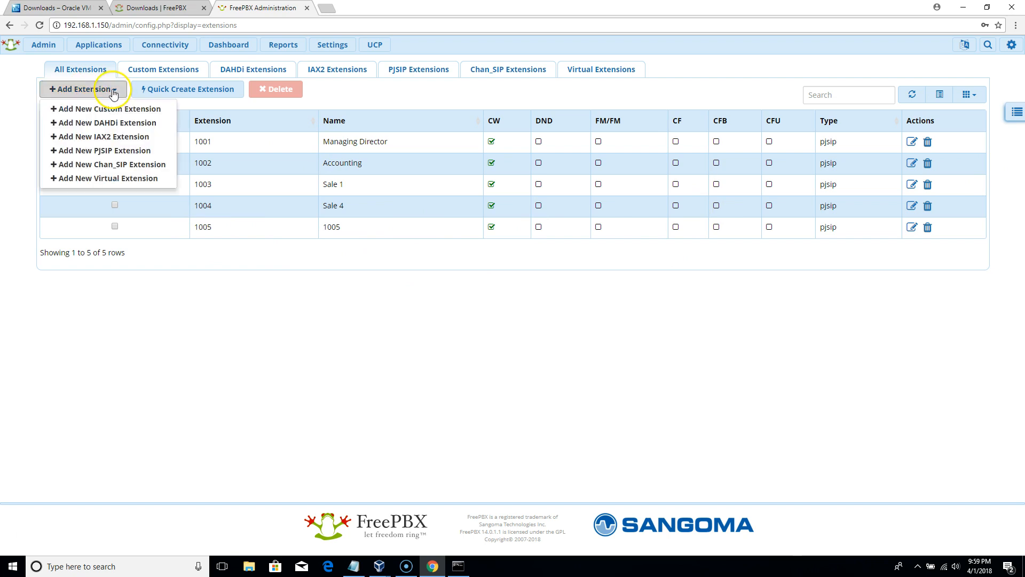
- Start a new PJSIP extension with User Extension 1006 and display name 1006
click(126, 153)
click(373, 163)
text(1006)
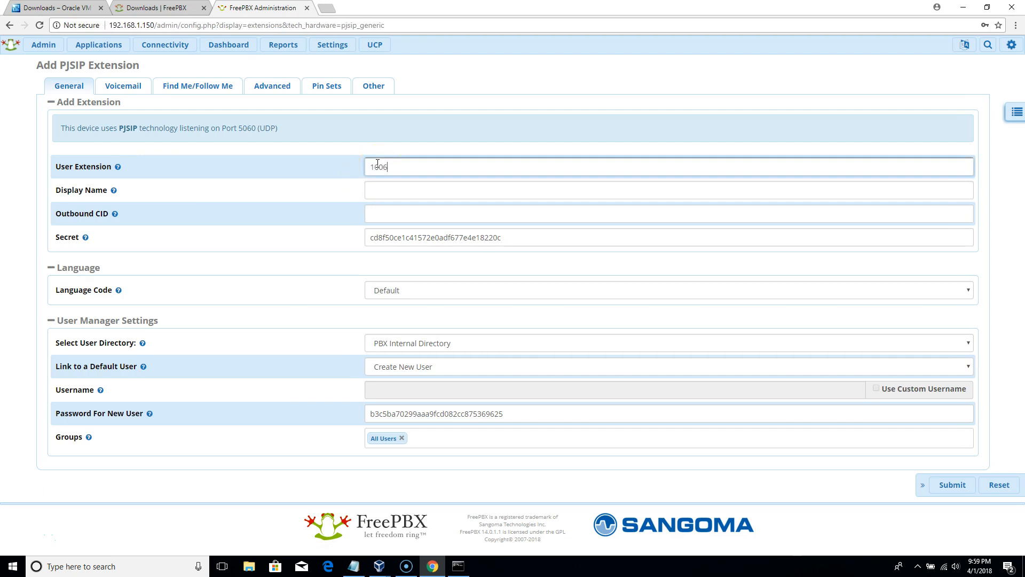
click(394, 187)
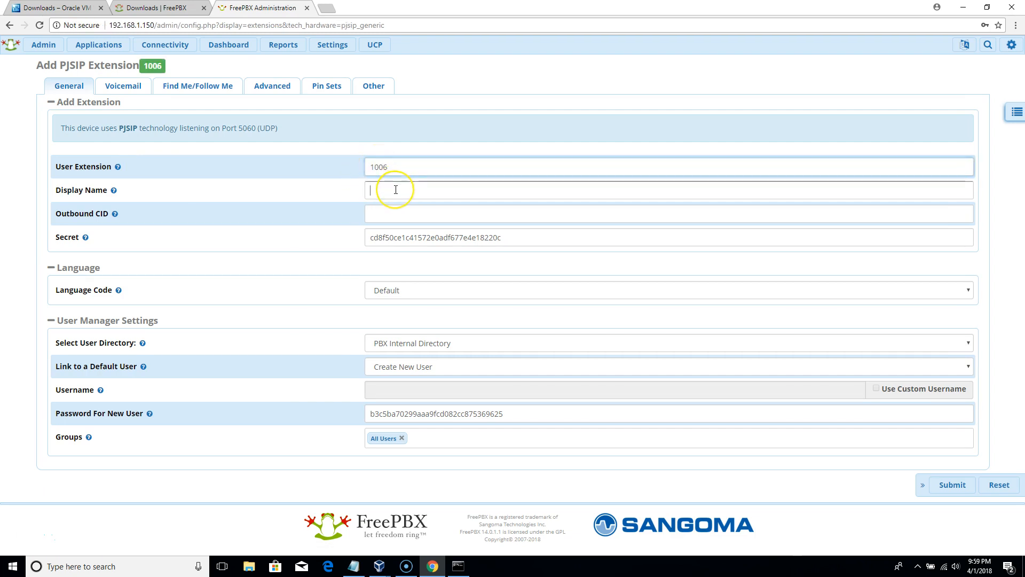
text(10)
- Replace the generated secret with a simple one, submit extension 1006, and apply the config
click(499, 236)
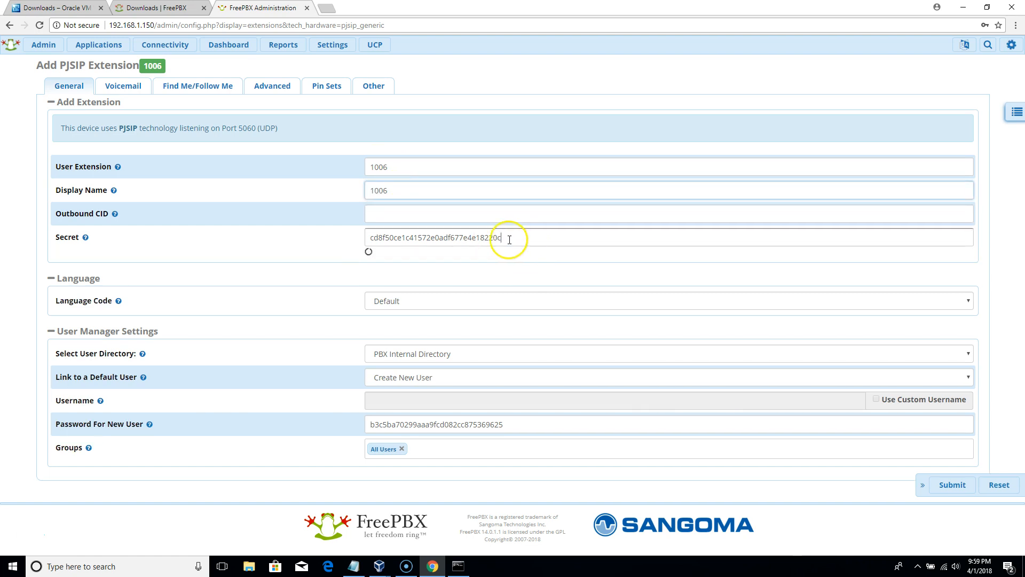
drag(509, 240, 246, 267)
text(12)
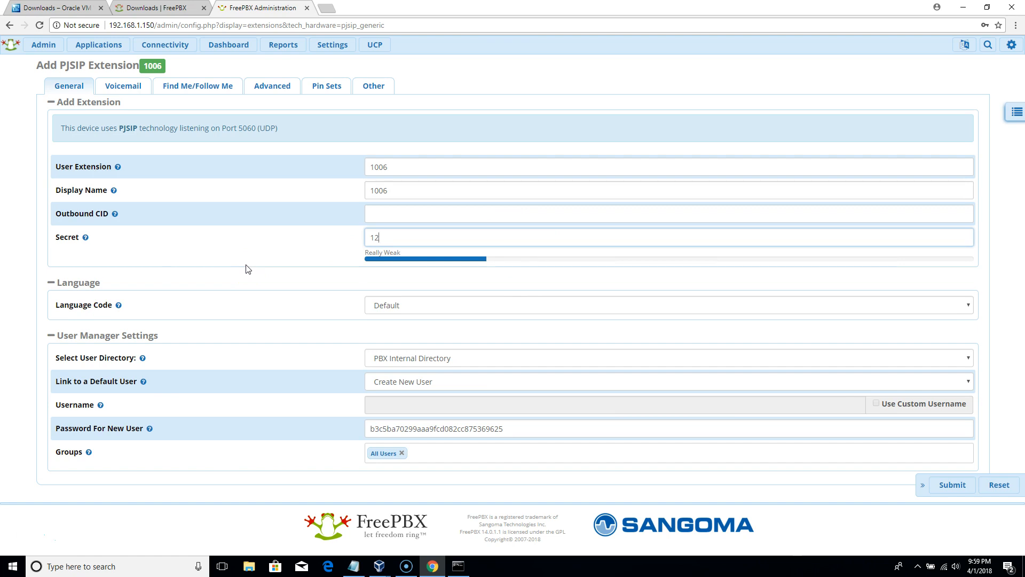
text(34)
click(385, 243)
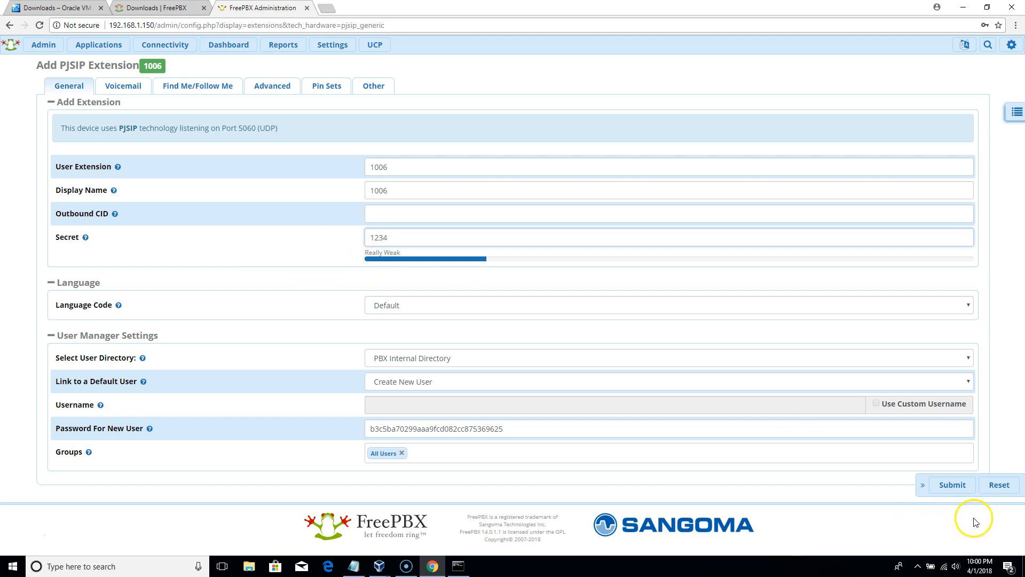
click(956, 487)
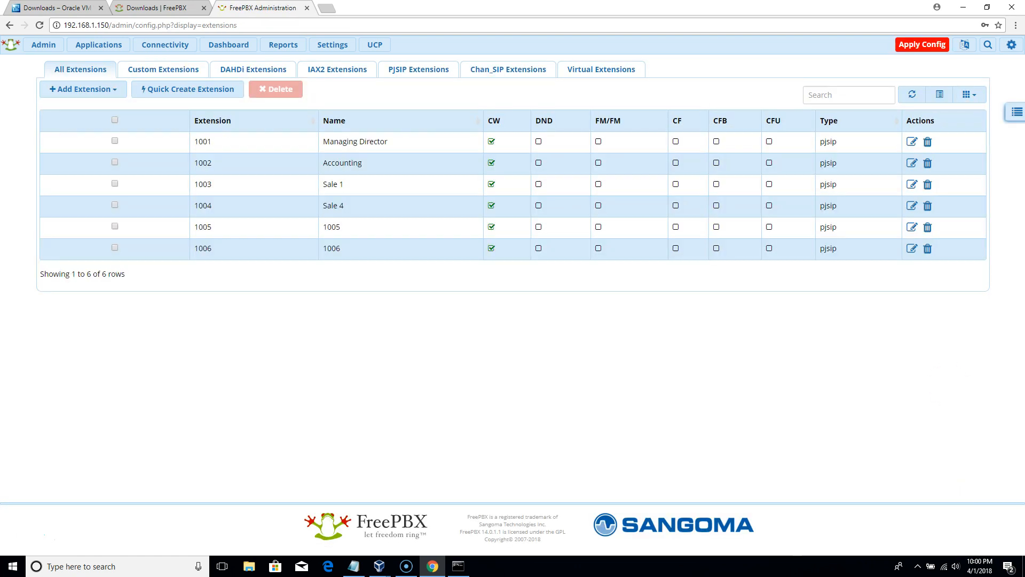
click(929, 52)
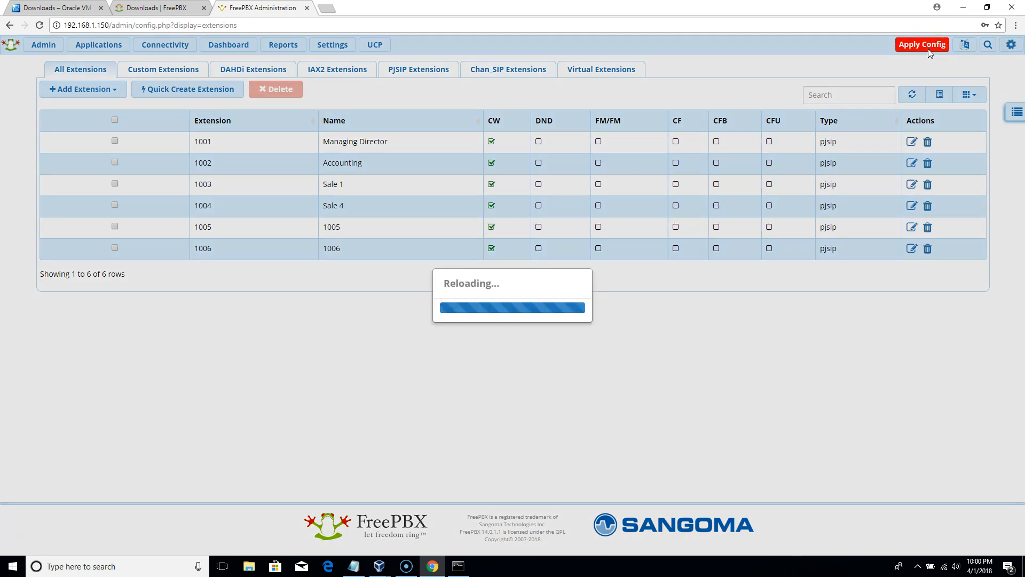